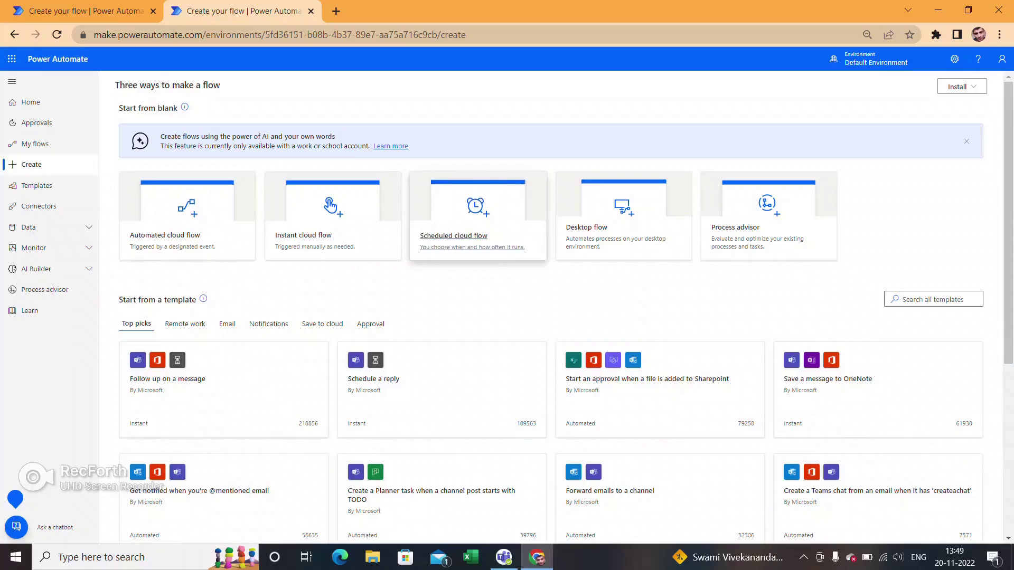
# - Start a blank Scheduled cloud flow and place the cursor in its Flow name field
pyautogui.click(454, 236)
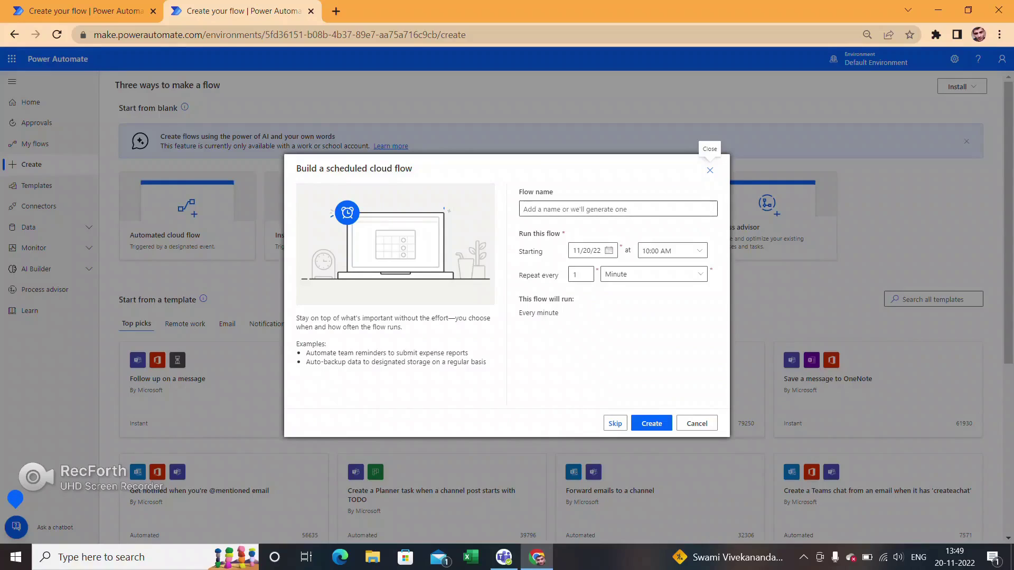
pyautogui.click(618, 208)
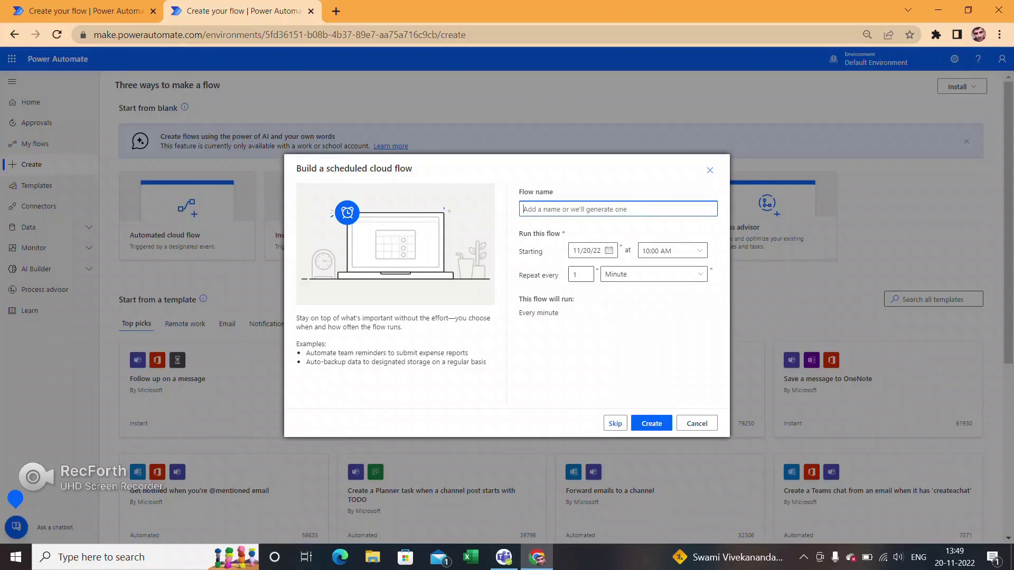
# - Name the scheduled flow 'Weather Bot' and create it
pyautogui.press('capslock')
pyautogui.write('W')
pyautogui.press('capslock')
pyautogui.write('eather')
pyautogui.press('capslock')
pyautogui.write('B')
pyautogui.press('capslock')
pyautogui.write('ot')
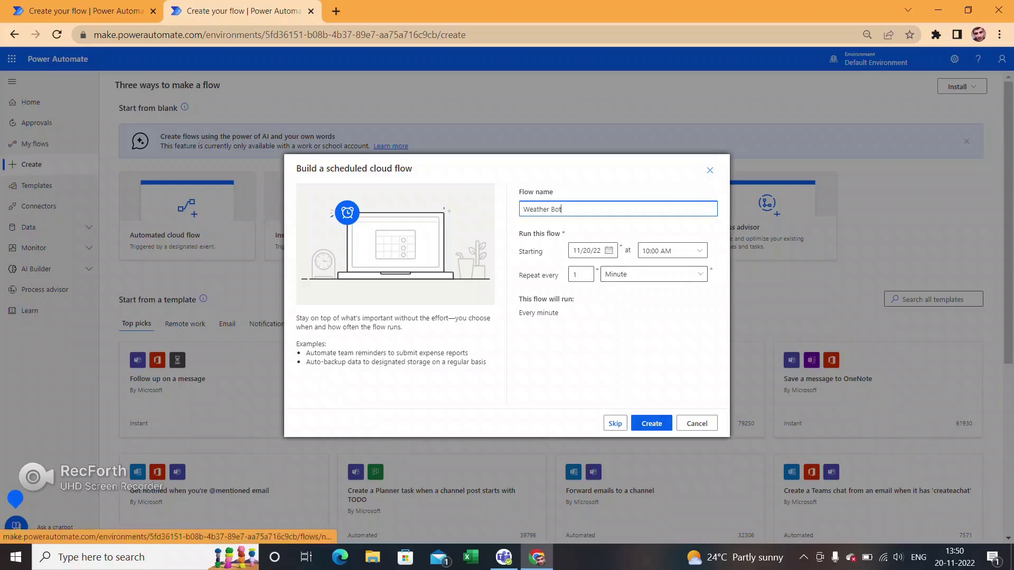
pyautogui.click(652, 424)
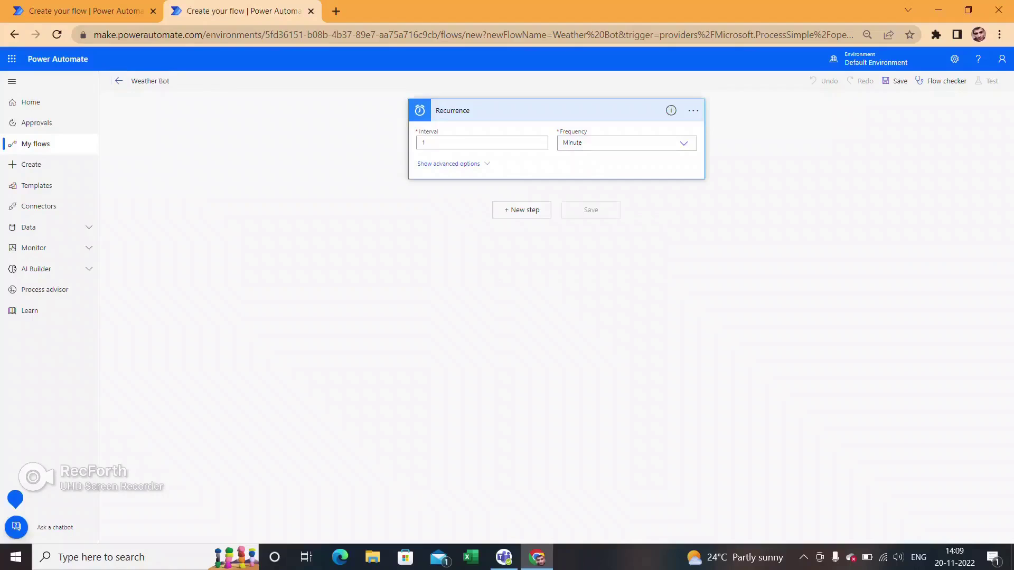
# - Set the Recurrence time zone to (UTC+05:30) Chennai, Kolkata, Mumbai, New Delhi
pyautogui.click(449, 164)
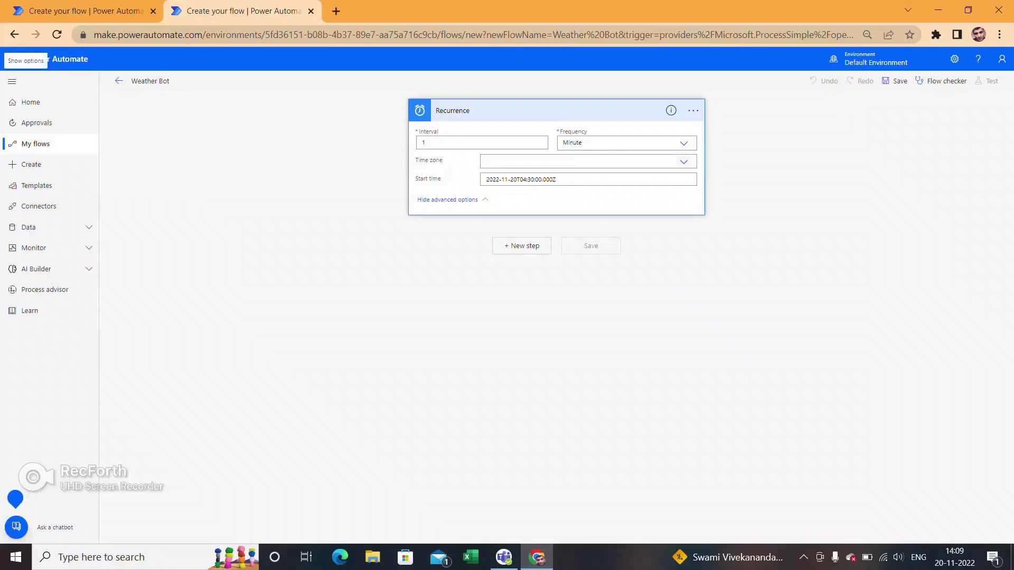
pyautogui.click(684, 162)
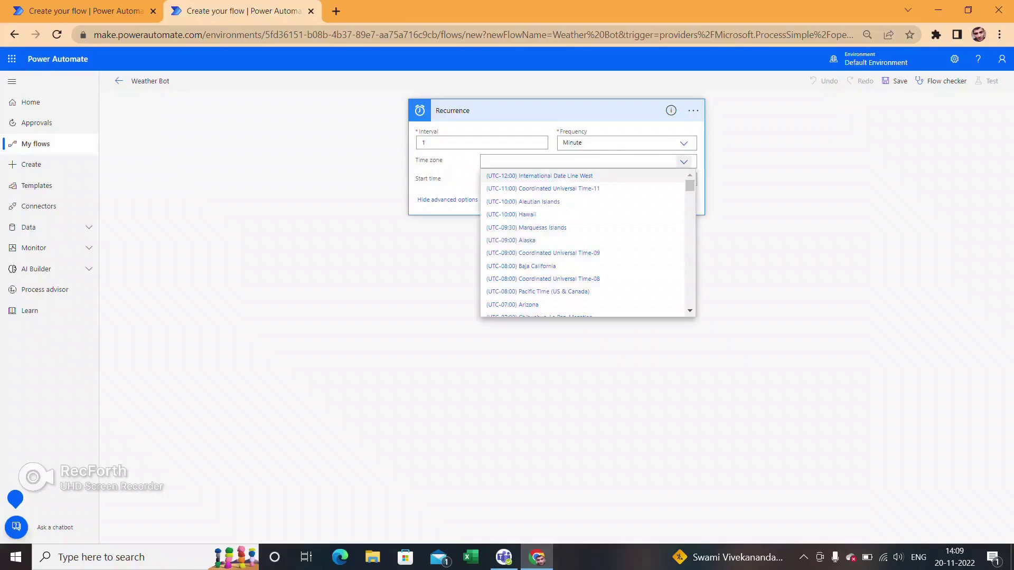
pyautogui.scroll(-15, 586, 243)
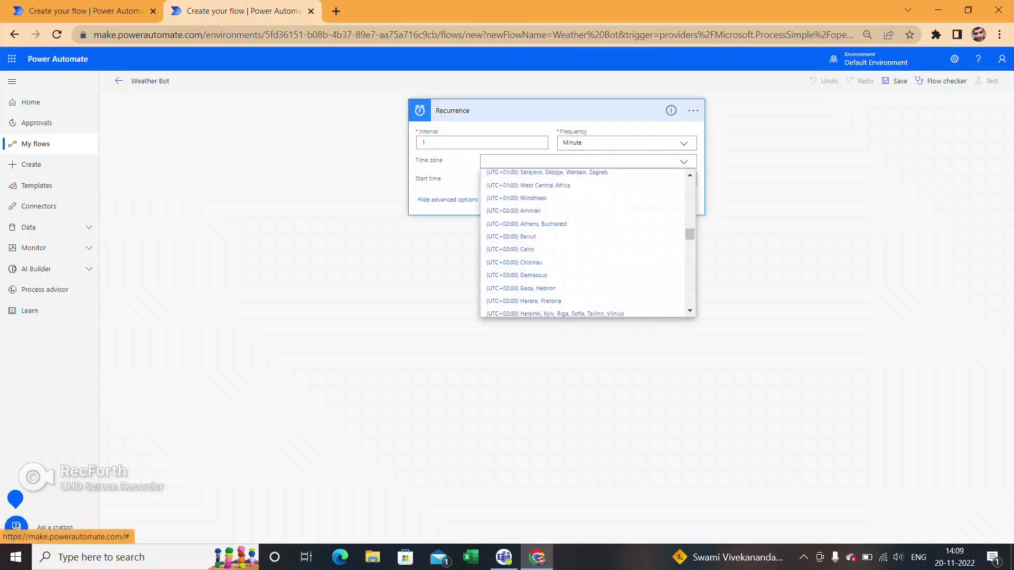
pyautogui.scroll(-4, 587, 248)
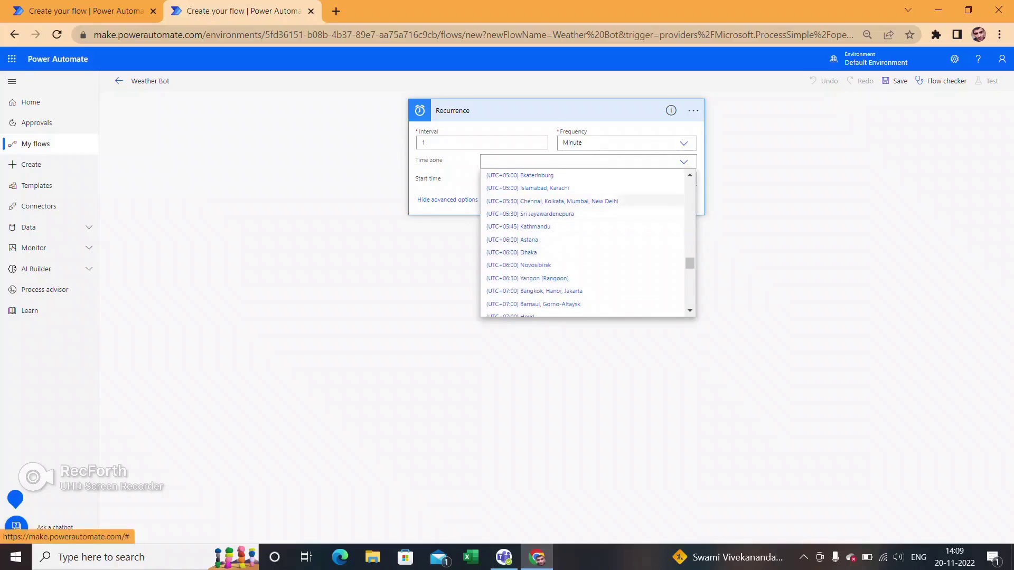
pyautogui.click(552, 201)
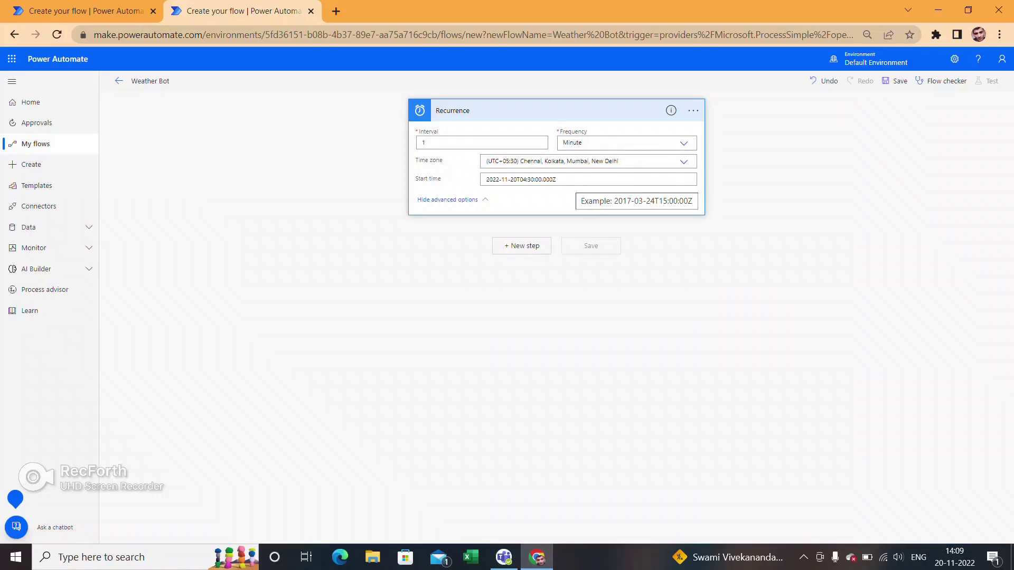
# - Clear the Recurrence start time and add a new step below the trigger
pyautogui.hotkey('ctrl', 'a')
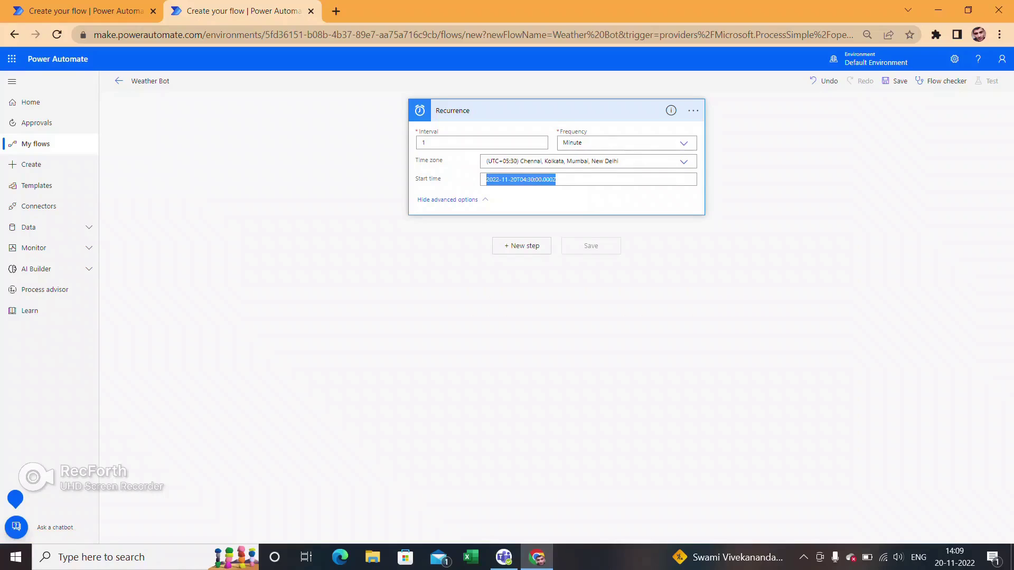
pyautogui.press('BackSpace')
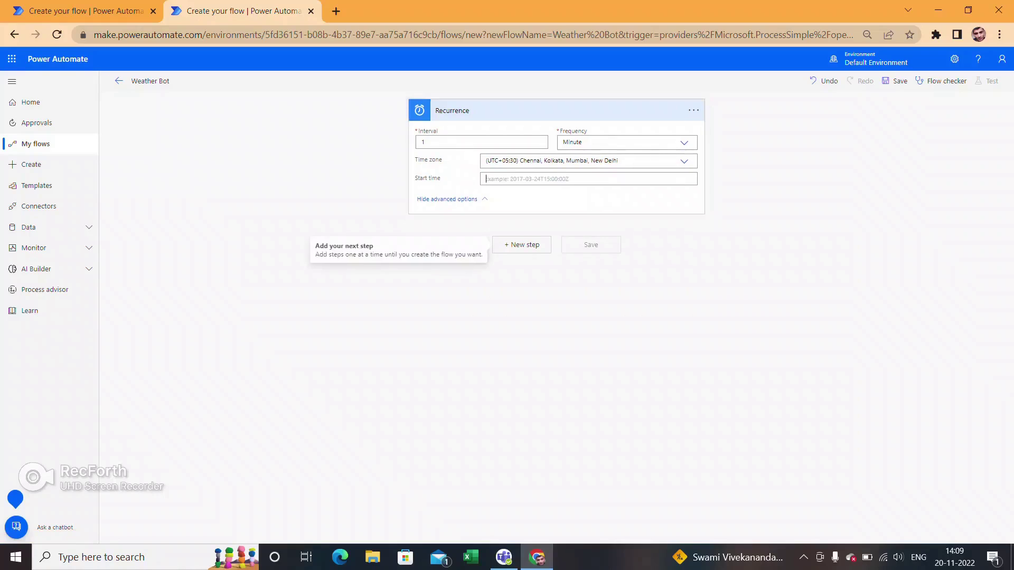
pyautogui.click(522, 246)
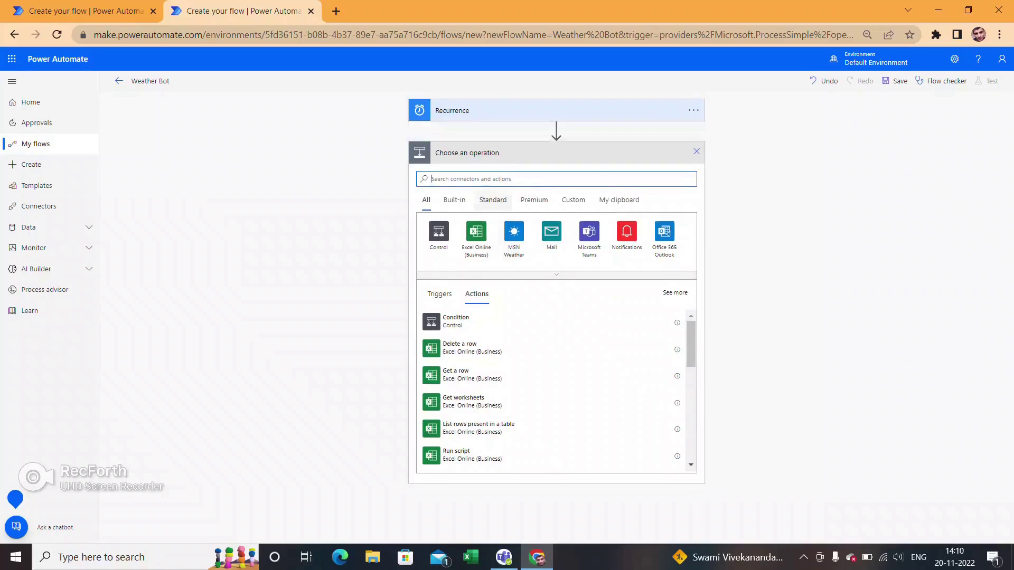
# - Search 'msn' and add the MSN Weather Get current weather action
pyautogui.write('msn')
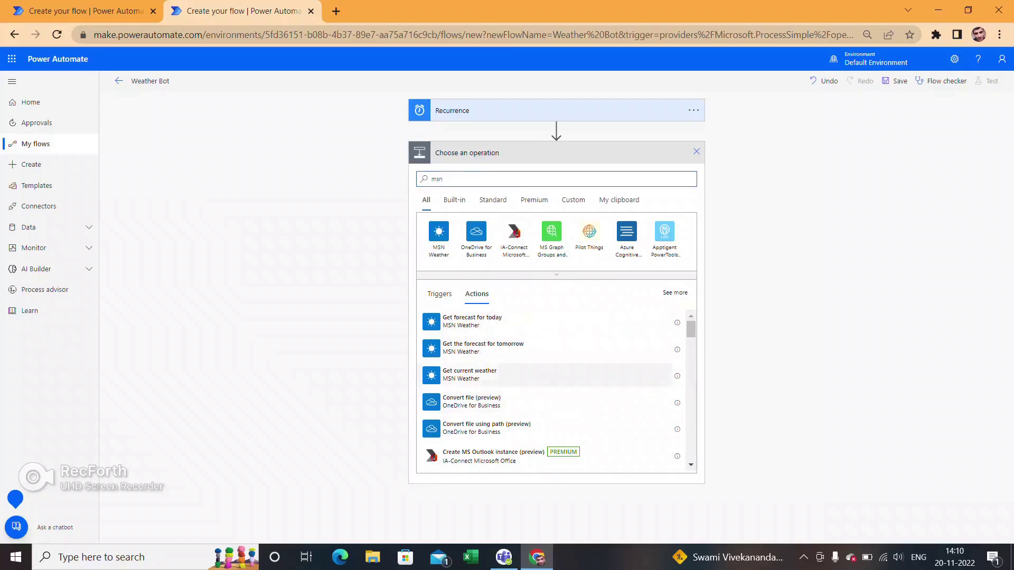
pyautogui.click(469, 375)
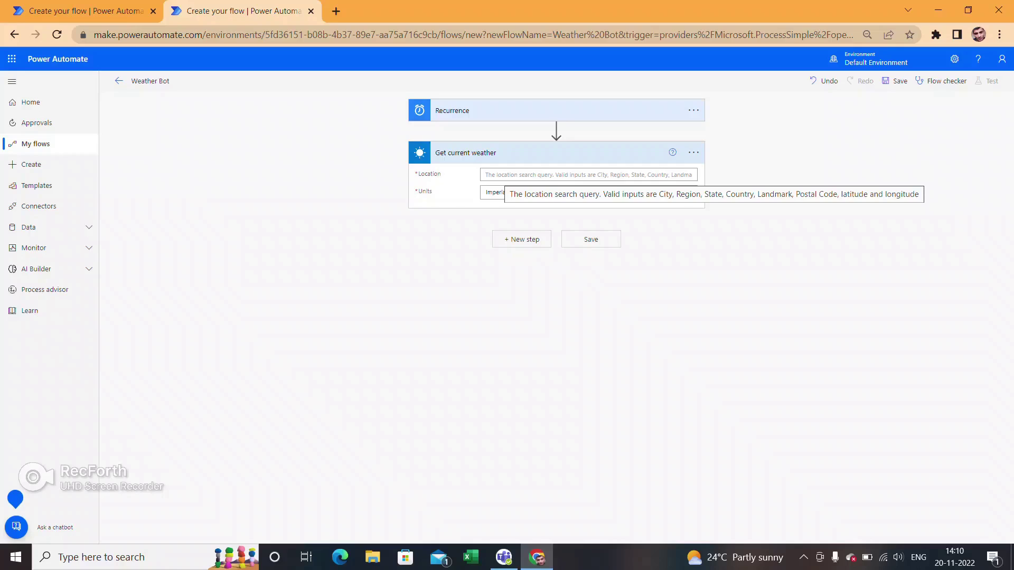
# - Set the weather Location to Bangalore with Metric units, and close the extra operation picker
pyautogui.click(501, 174)
pyautogui.press('capslock')
pyautogui.write('B')
pyautogui.press('capslock')
pyautogui.write('angalore')
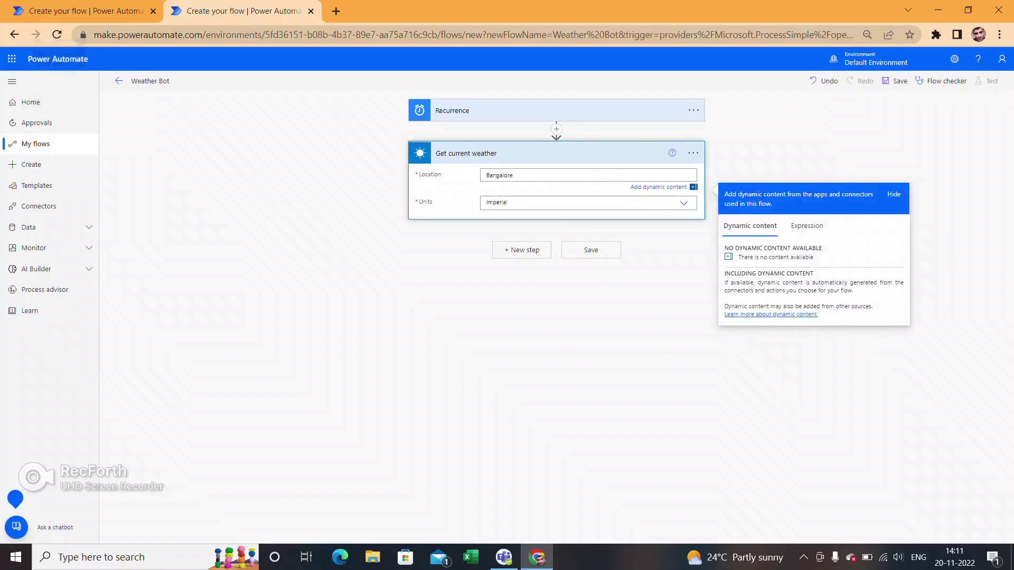
pyautogui.press('Tab')
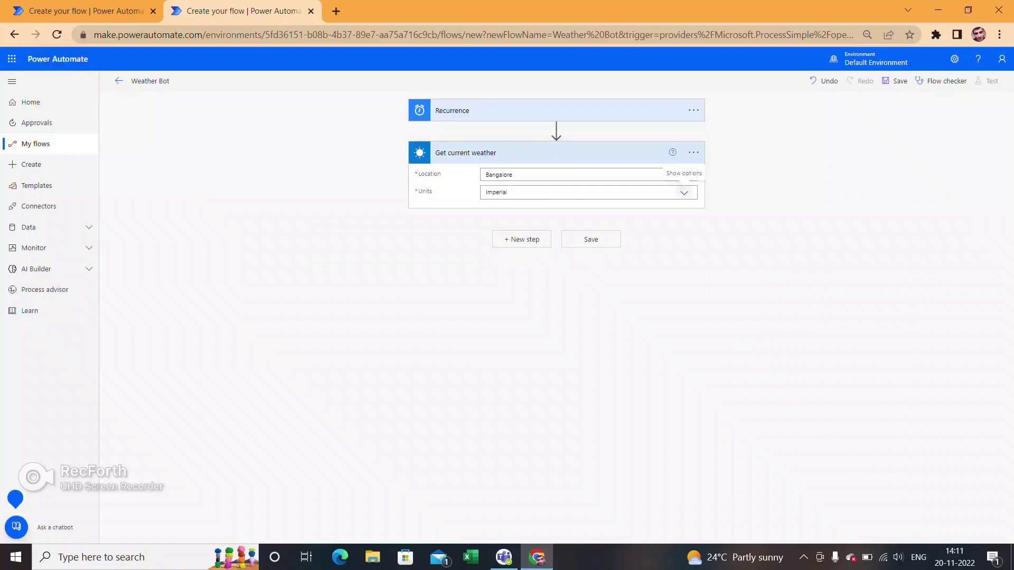
pyautogui.click(581, 192)
pyautogui.click(682, 220)
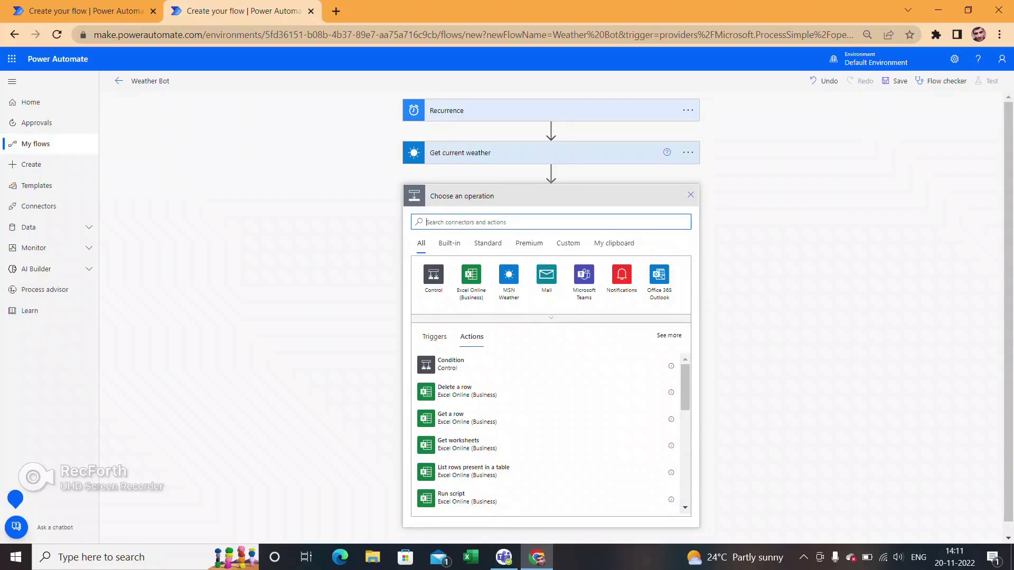
pyautogui.click(691, 195)
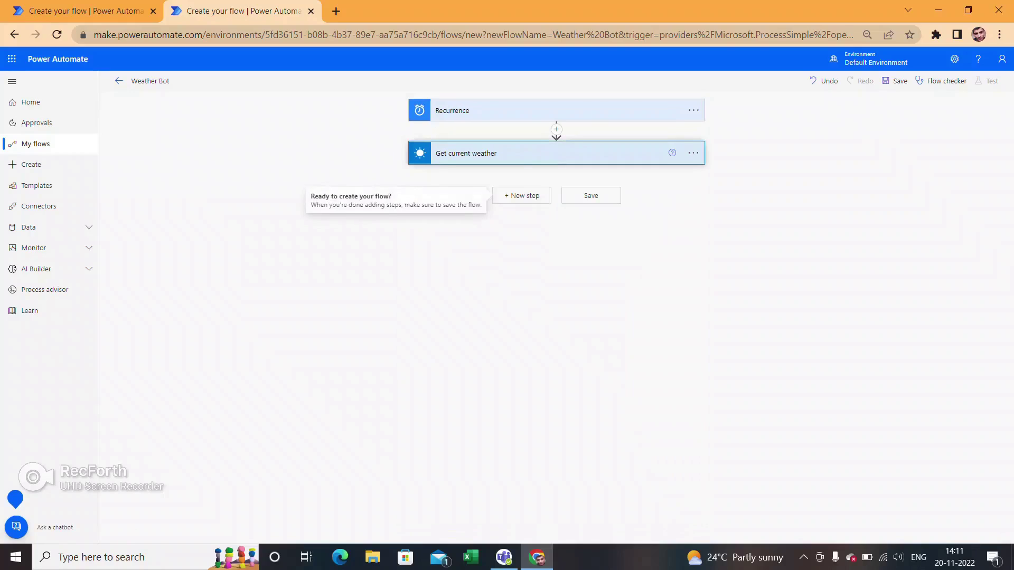
# - Save the Weather Bot flow and run a manual test of it
pyautogui.click(591, 195)
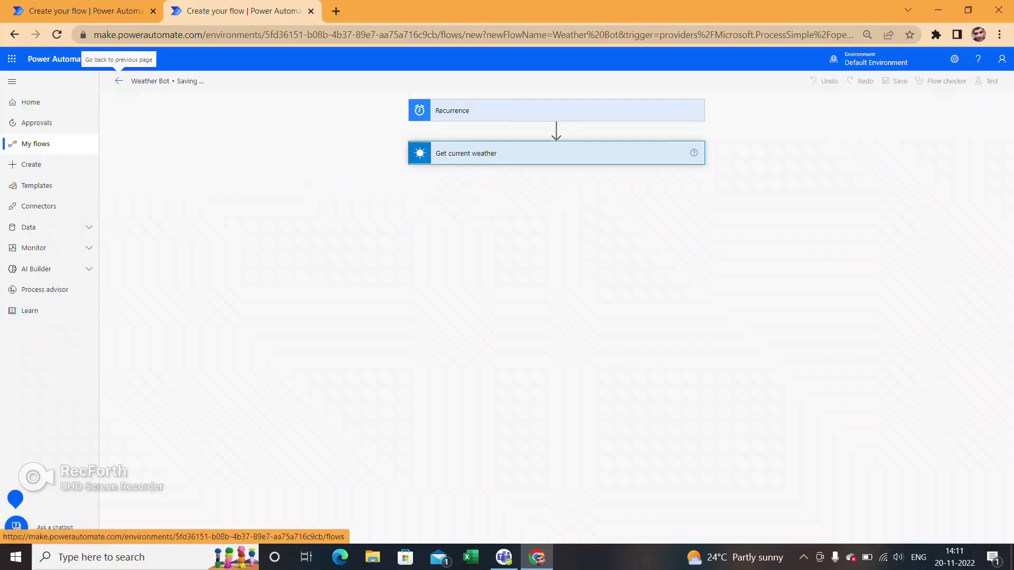
pyautogui.click(988, 81)
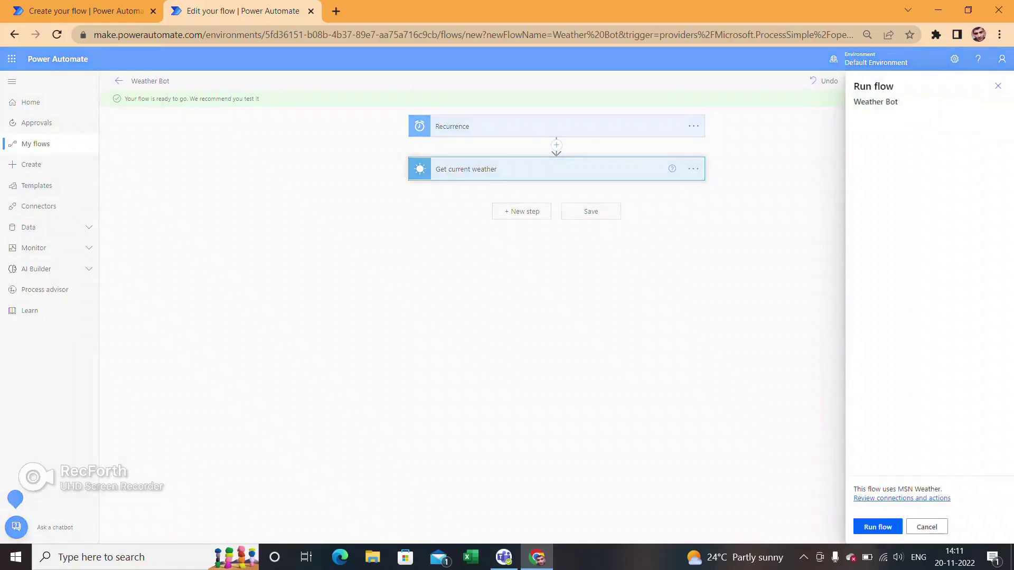
pyautogui.press('Return')
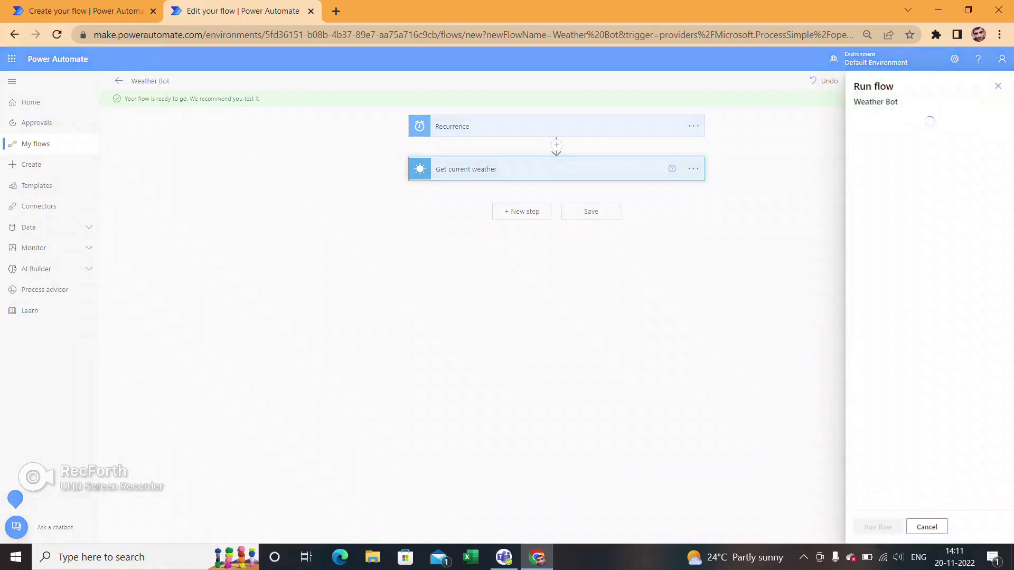
pyautogui.press('Return')
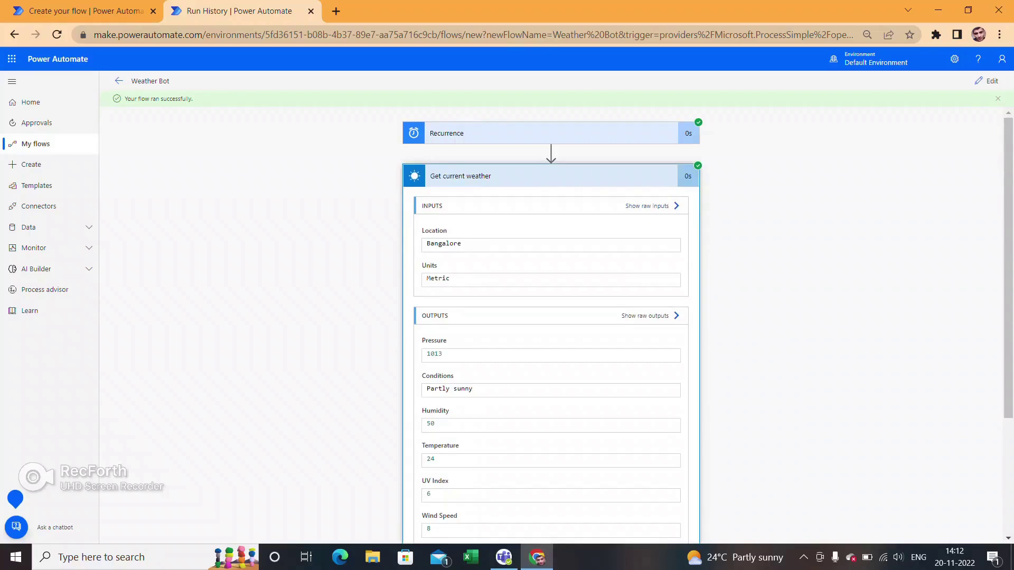
pyautogui.scroll(-3, 551, 317)
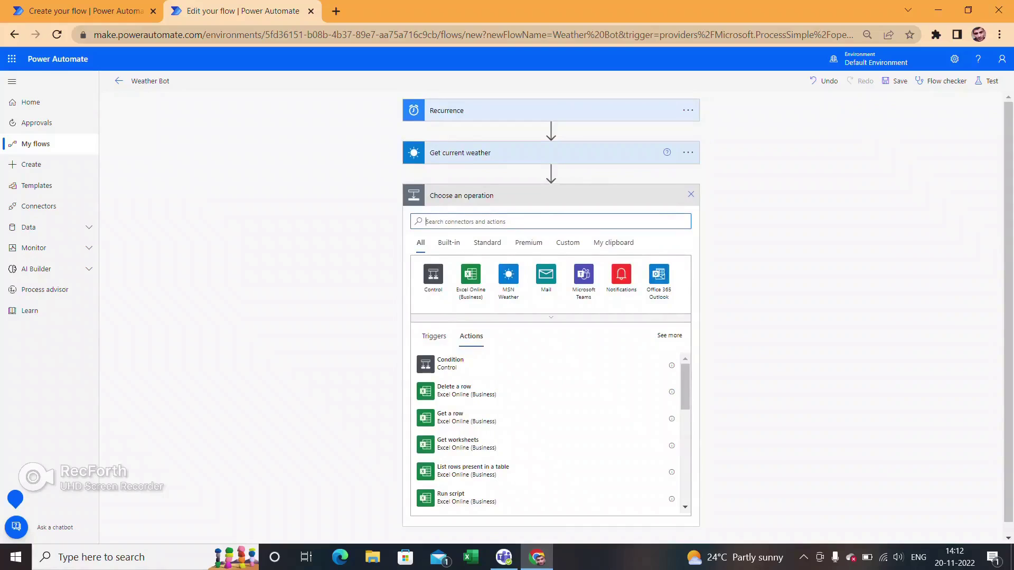
# - Search 'gm', add Gmail's Send email (V2) action and open its connection menu
pyautogui.write('gmail')
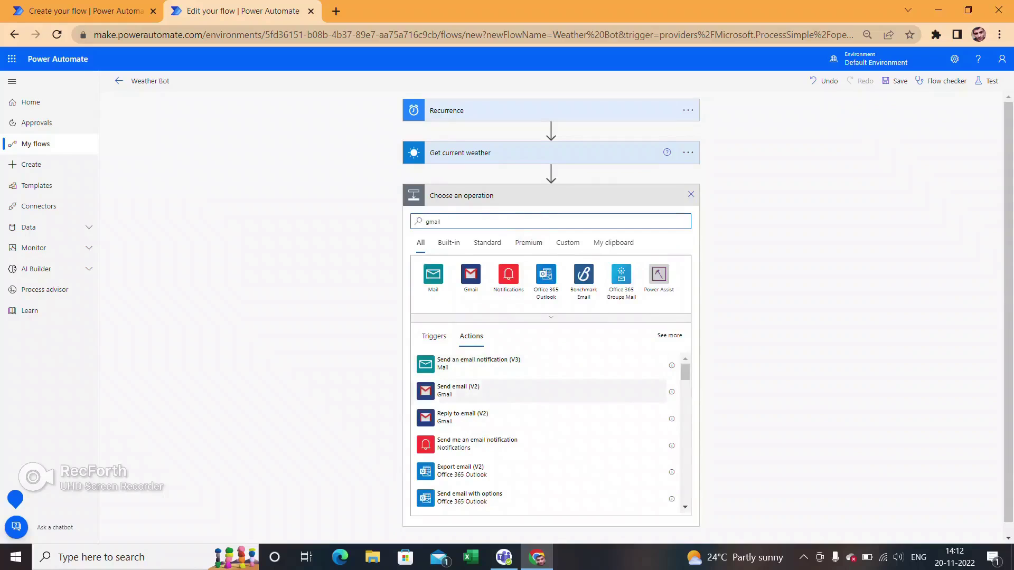
pyautogui.click(458, 390)
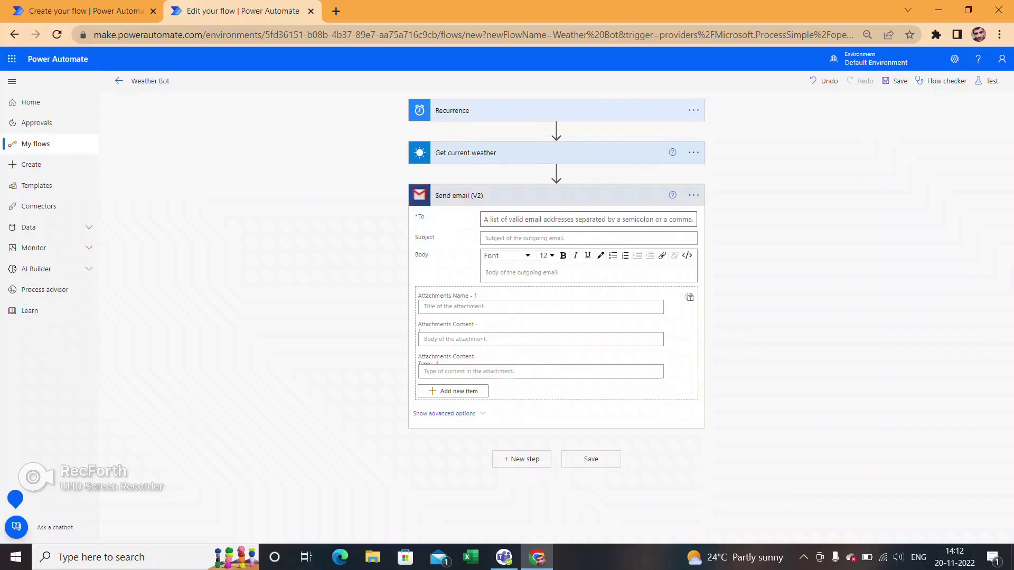
pyautogui.click(694, 195)
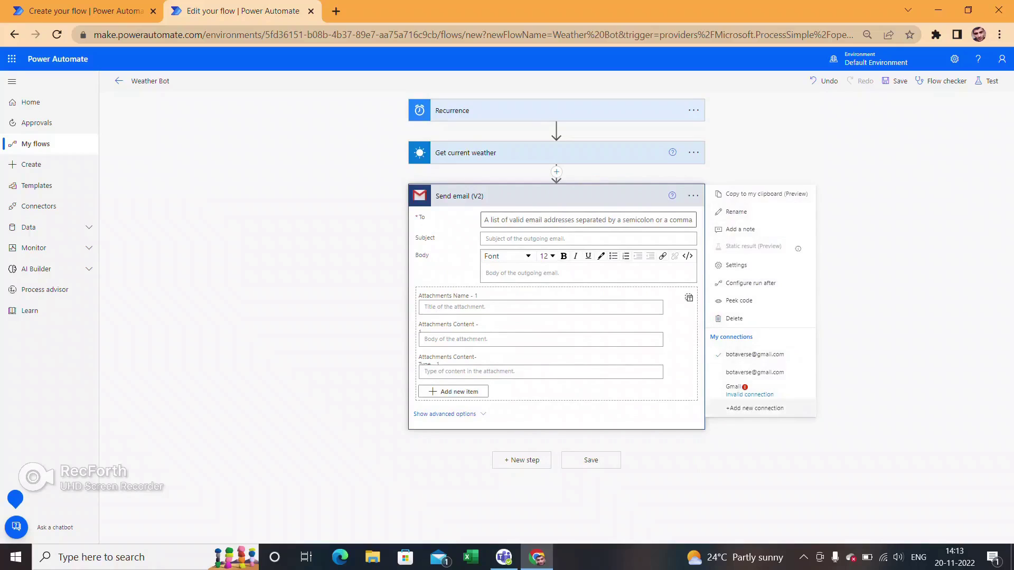
# - Create a new Gmail connection by signing in with a Google account and allowing access
pyautogui.click(754, 408)
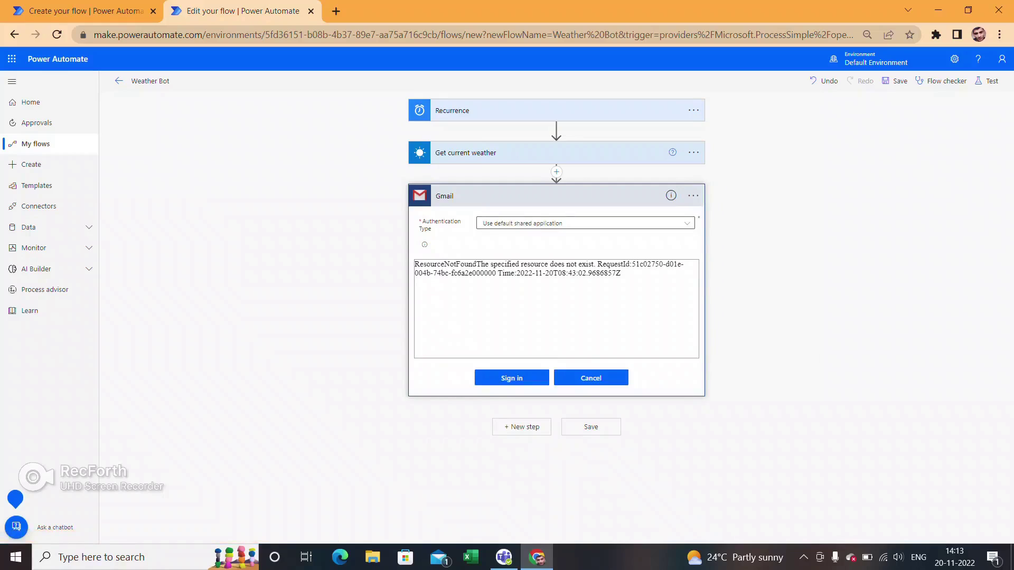
pyautogui.click(512, 378)
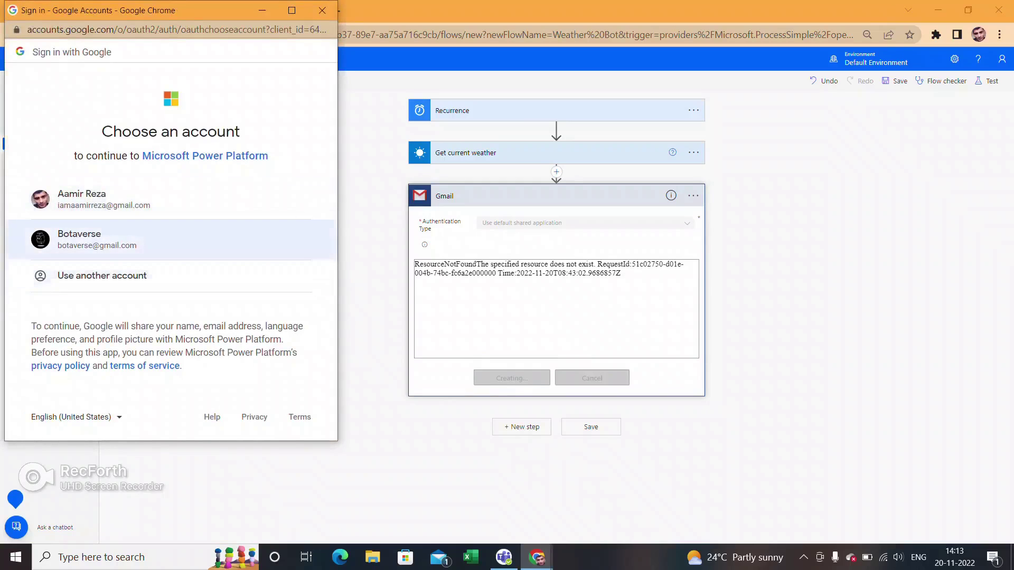
pyautogui.click(97, 240)
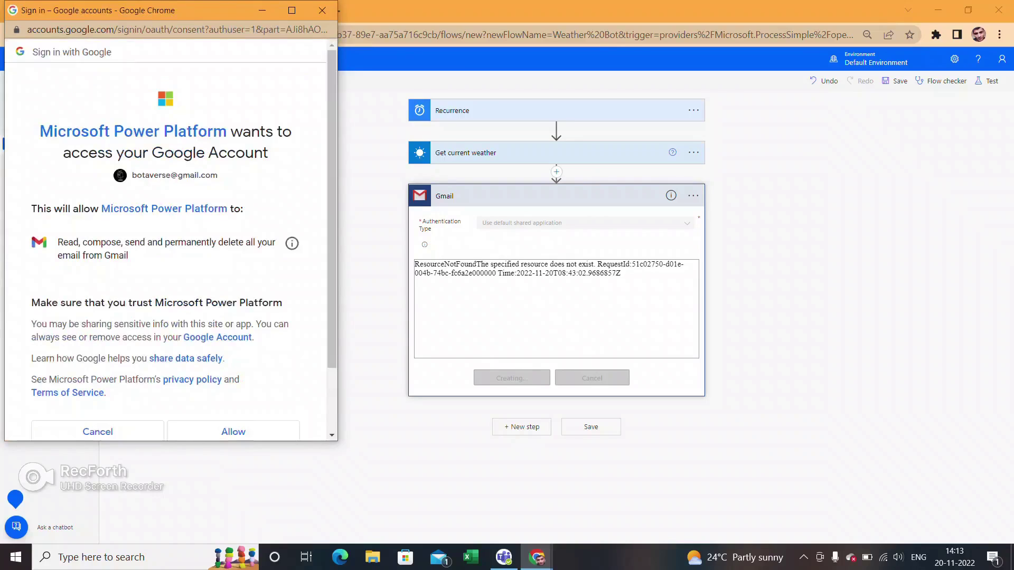
pyautogui.scroll(-2, 169, 238)
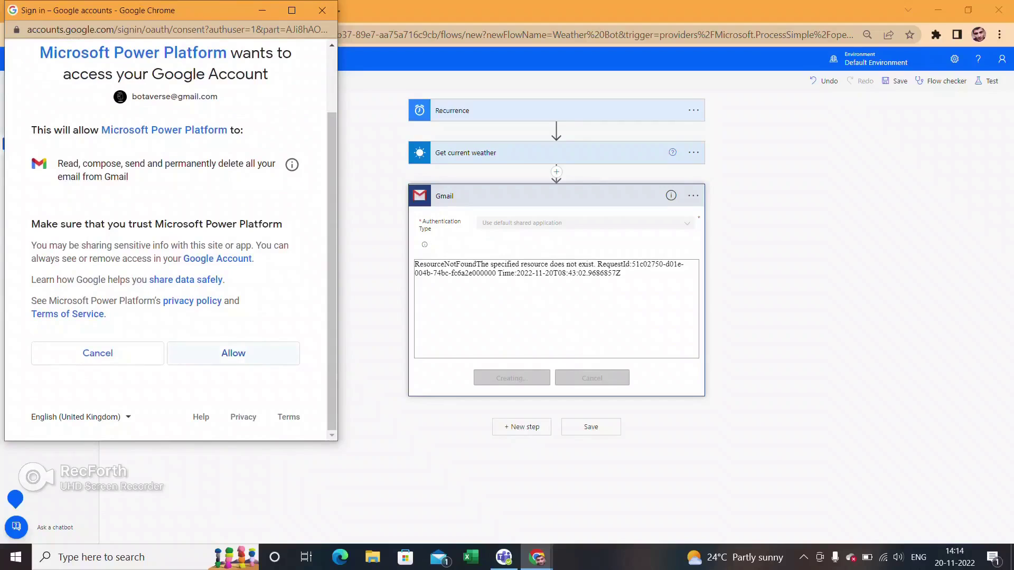
pyautogui.click(234, 354)
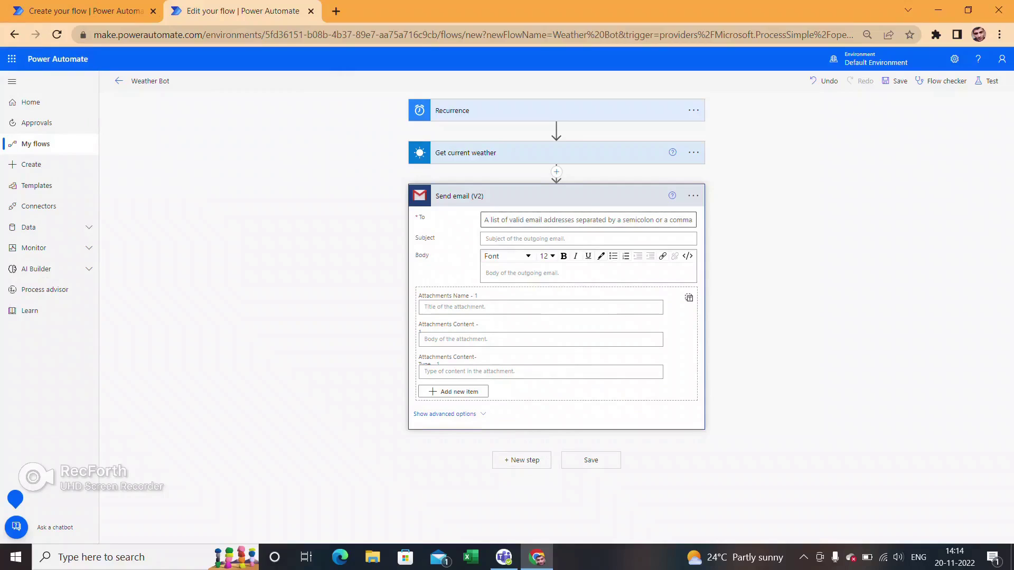
# - Enter the recipient's full Gmail address in the To field, correcting a mistyped domain
pyautogui.click(588, 220)
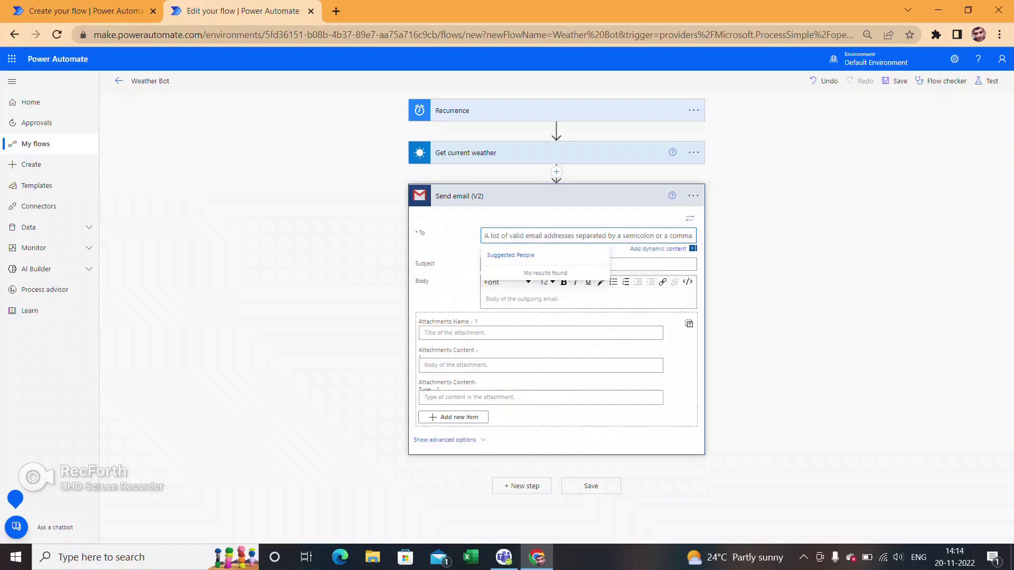
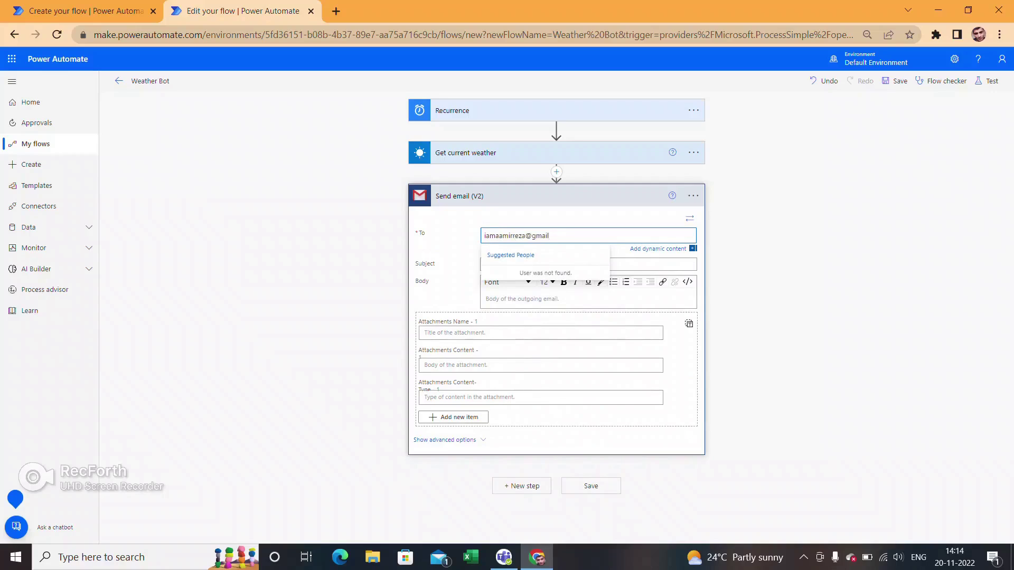
pyautogui.press('Return')
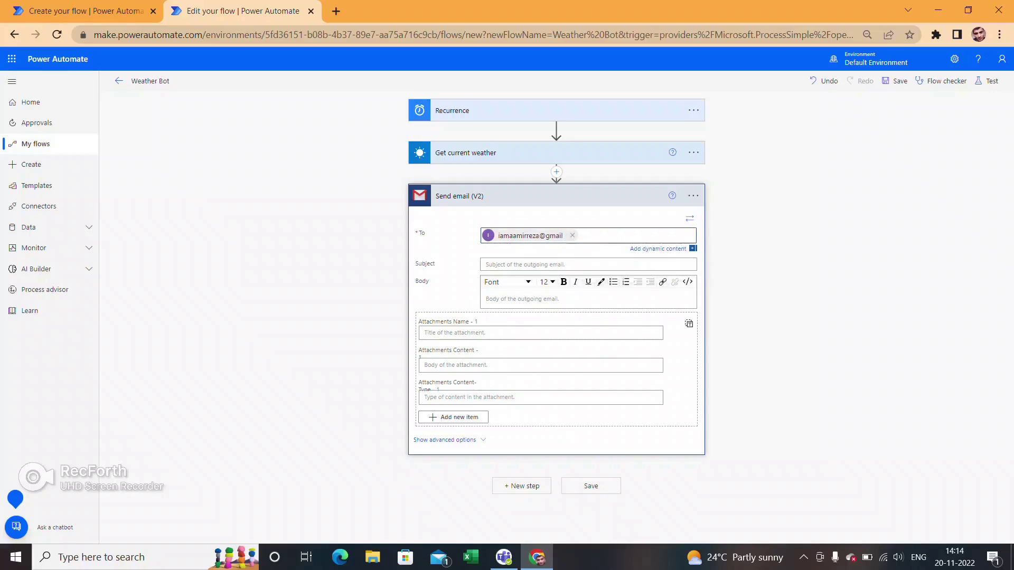
pyautogui.click(572, 236)
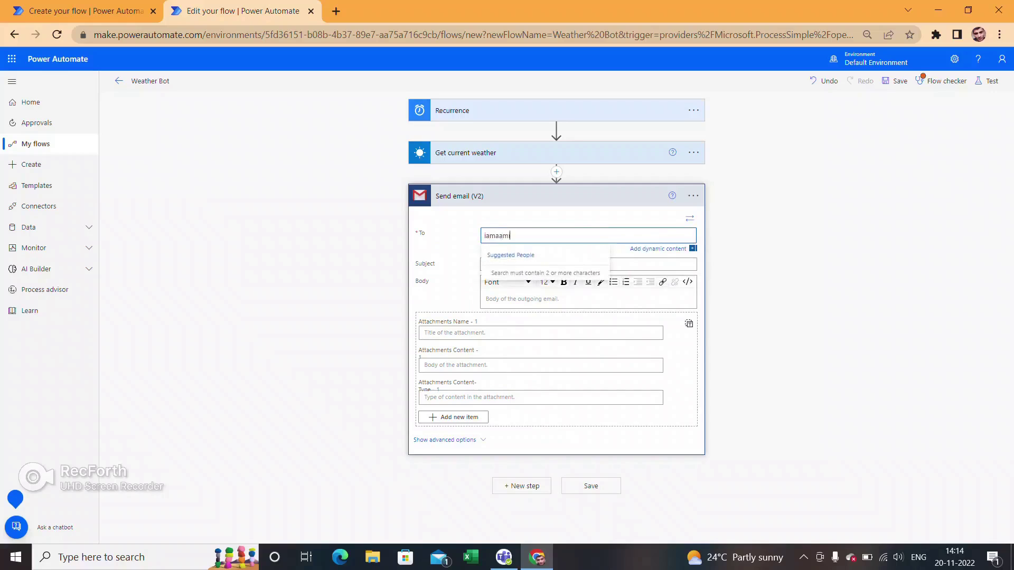
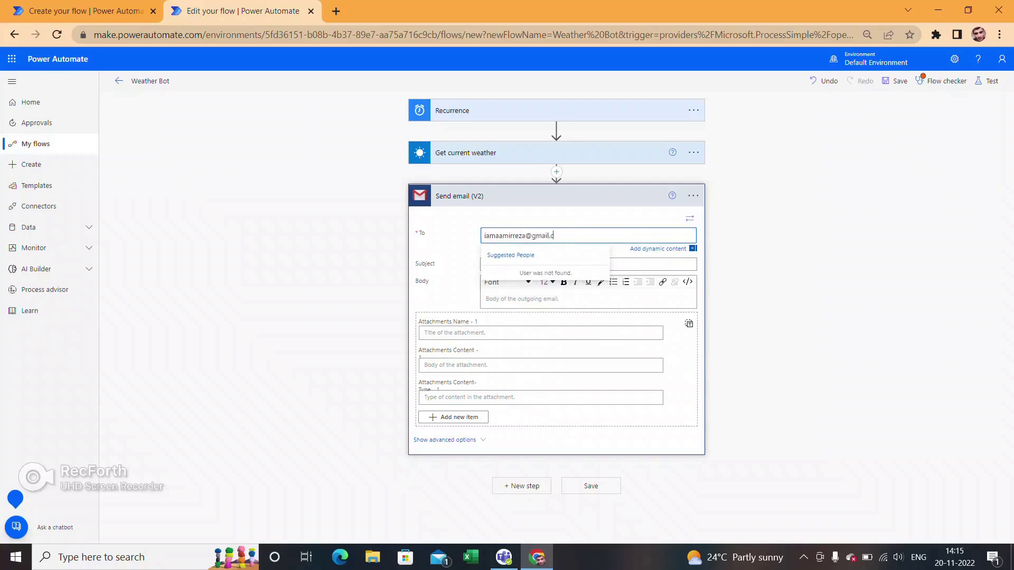
pyautogui.press('Return')
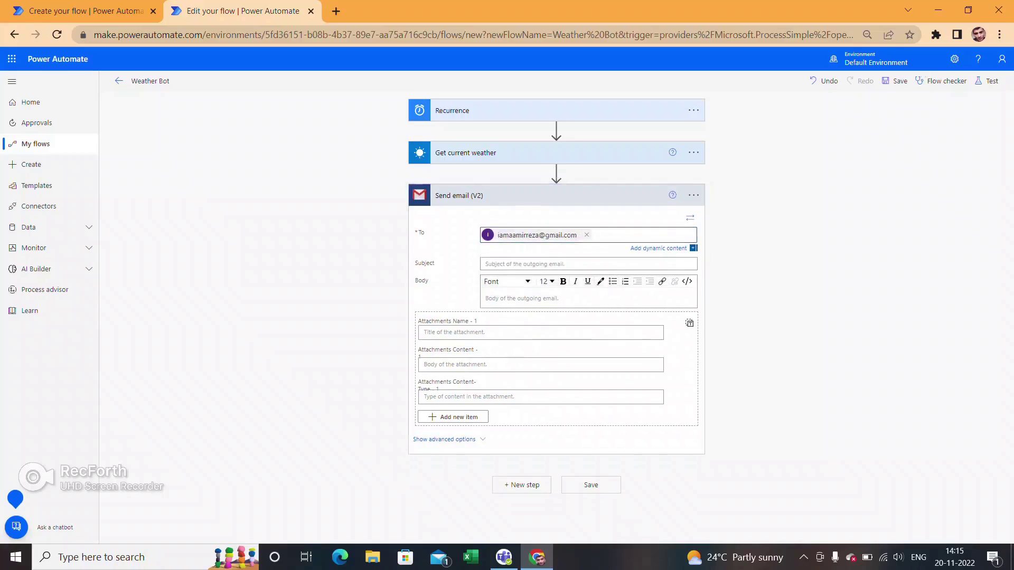
# - Set the email subject to 'Weather Bot Notification'
pyautogui.click(528, 264)
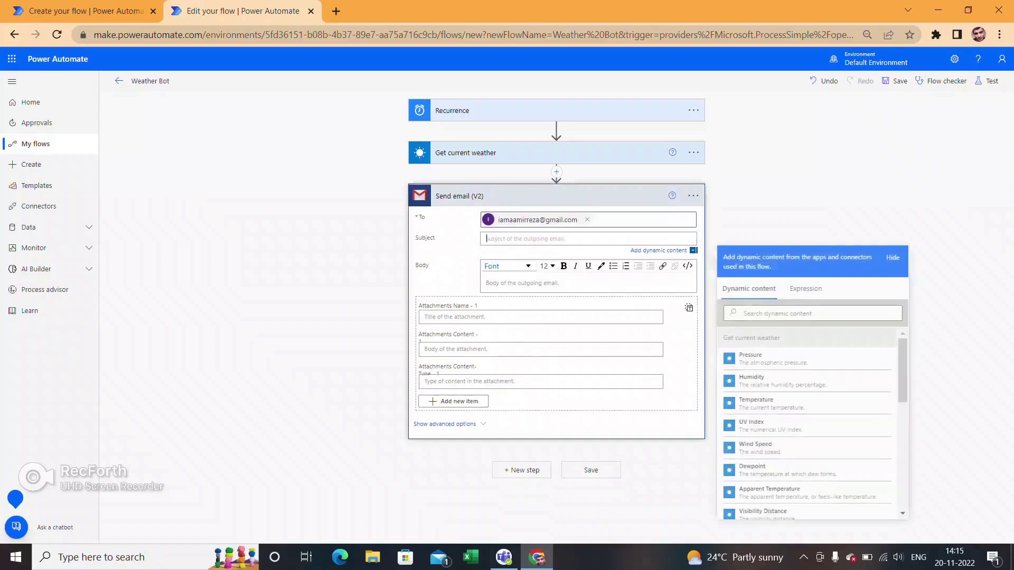
pyautogui.press('capslock')
pyautogui.write('Weather Bot Notif')
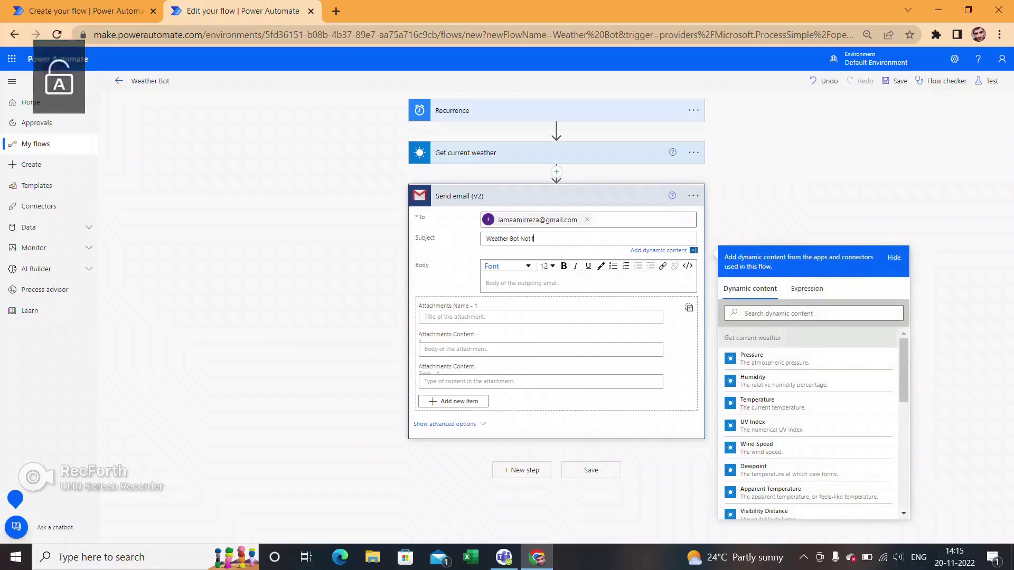
pyautogui.write('ication')
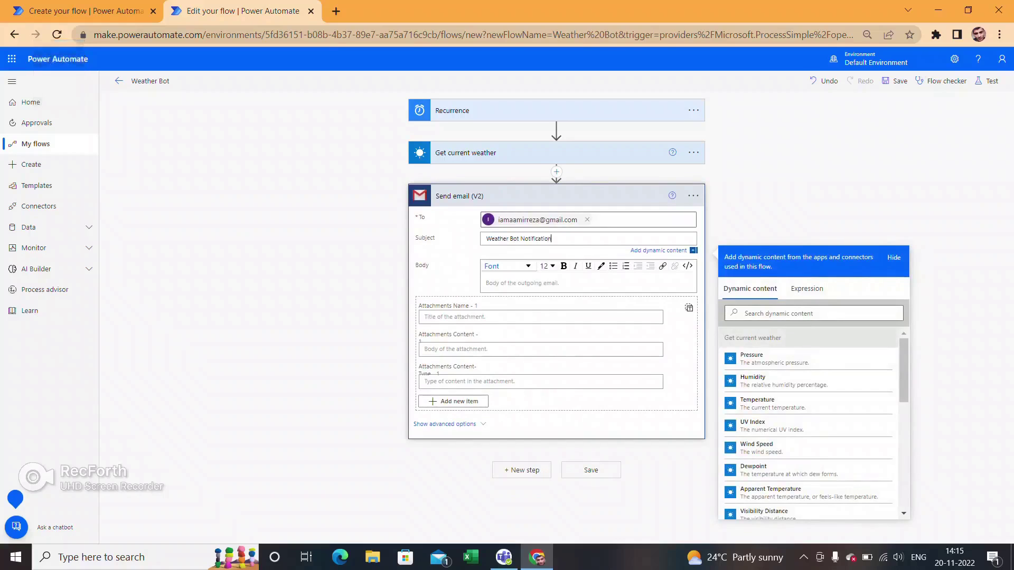
# - Begin the body with a greeting to the recipient and 'Weather Condition for Today is as below:'
pyautogui.click(529, 283)
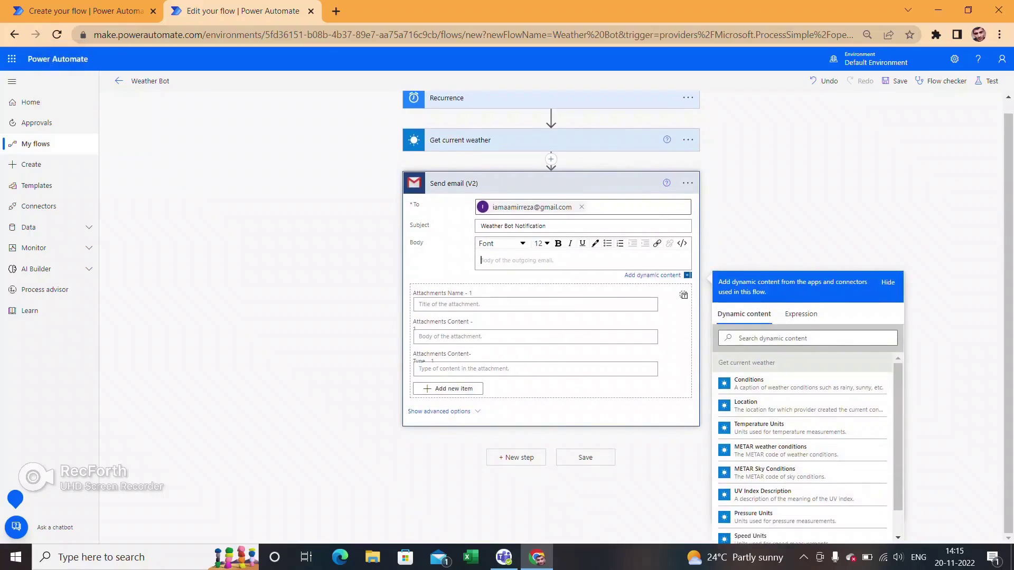
pyautogui.press('capslock')
pyautogui.write('Hi')
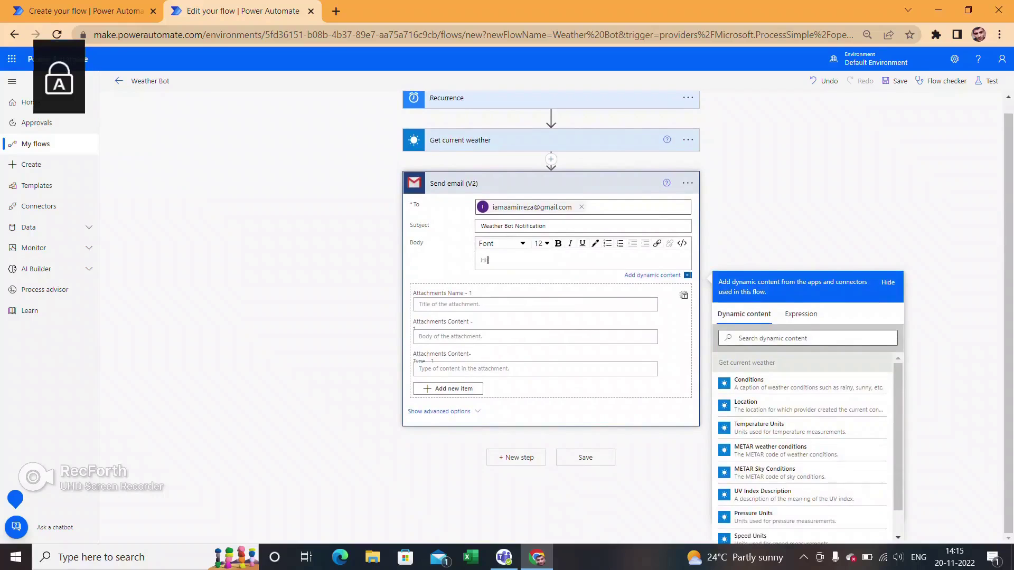
pyautogui.write(' Aamir,')
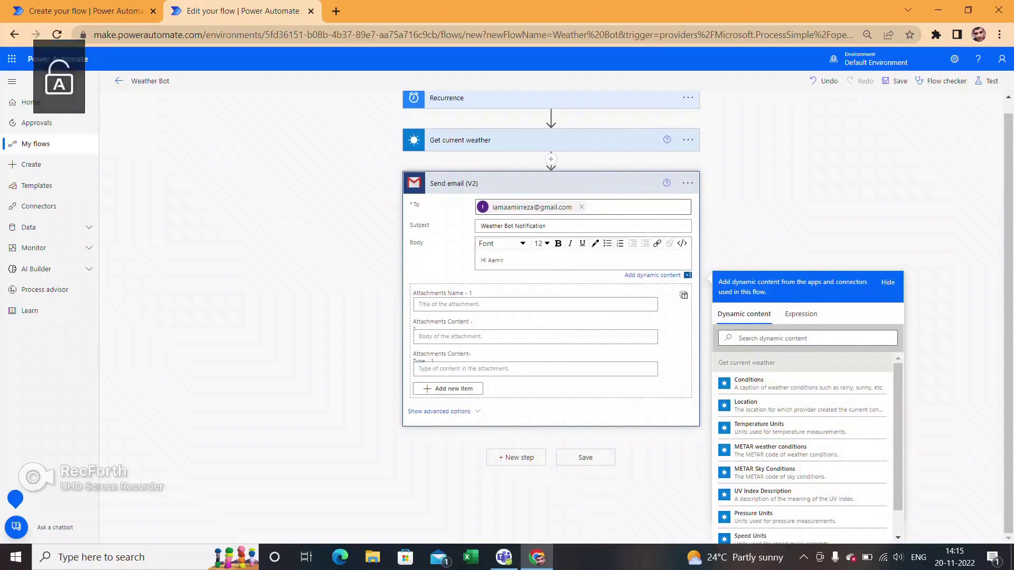
pyautogui.press('Return')
pyautogui.press('capslock')
pyautogui.write('W')
pyautogui.press('capslock')
pyautogui.write('eather')
pyautogui.press('capslock')
pyautogui.write('C')
pyautogui.press('capslock')
pyautogui.write('ondition for')
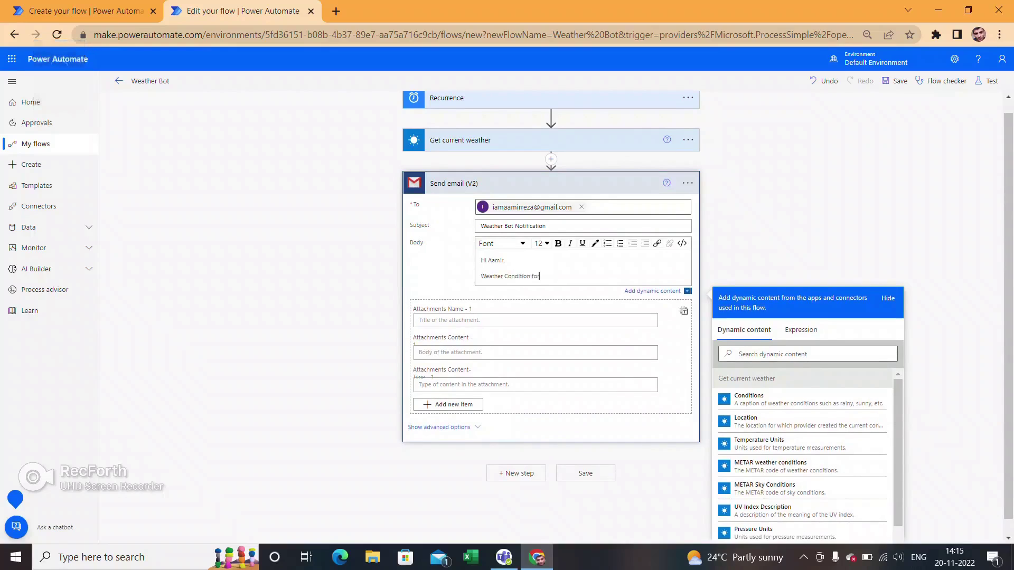
pyautogui.press('capslock')
pyautogui.write('T')
pyautogui.press('capslock')
pyautogui.write('oday is as')
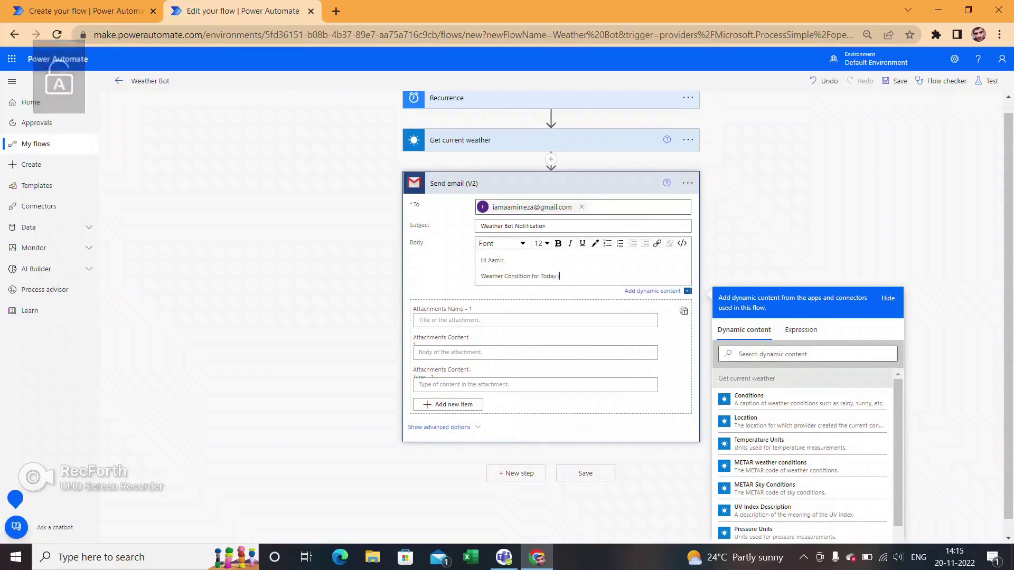
pyautogui.write(' be')
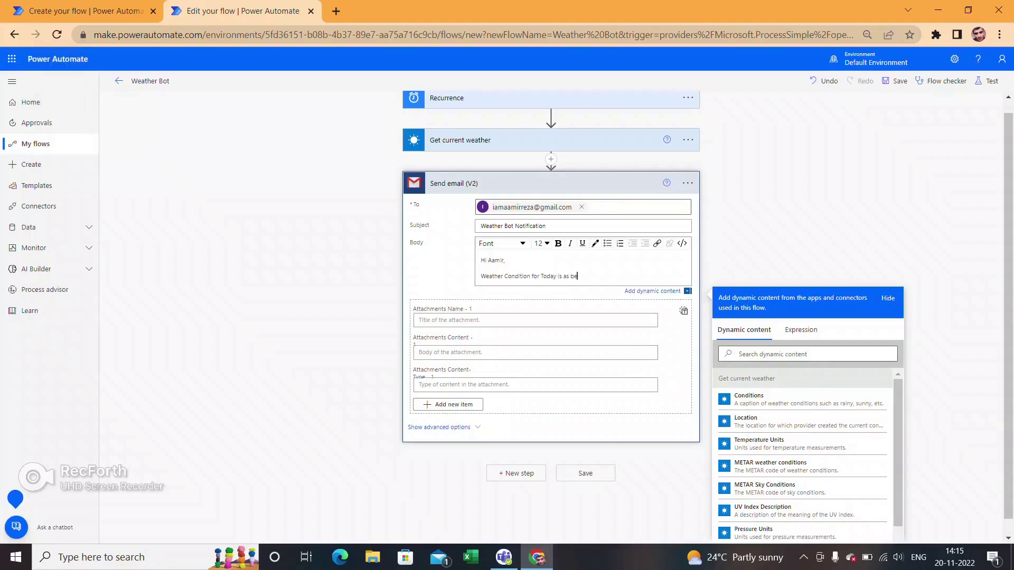
pyautogui.write('low:')
# - Add a 'Temperature' line on a new line of the body
pyautogui.press('Return')
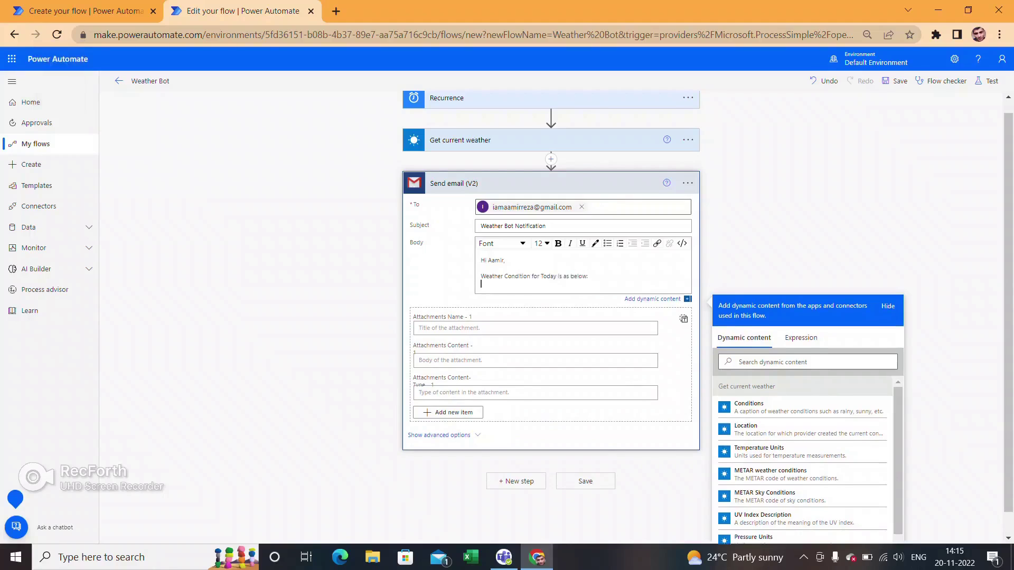
pyautogui.press('capslock')
pyautogui.write('T')
pyautogui.press('capslock')
pyautogui.write('e')
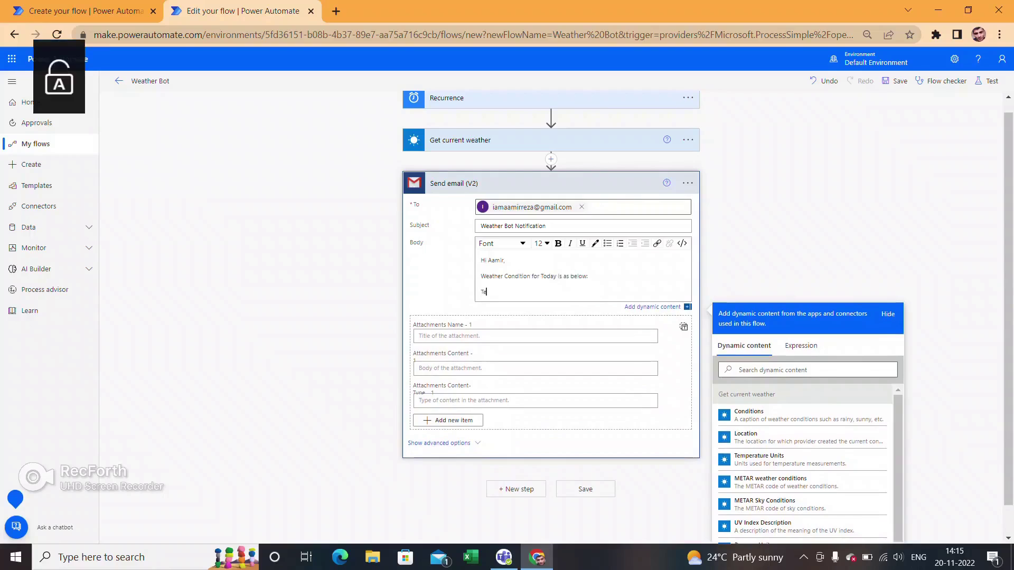
pyautogui.write('mperature:')
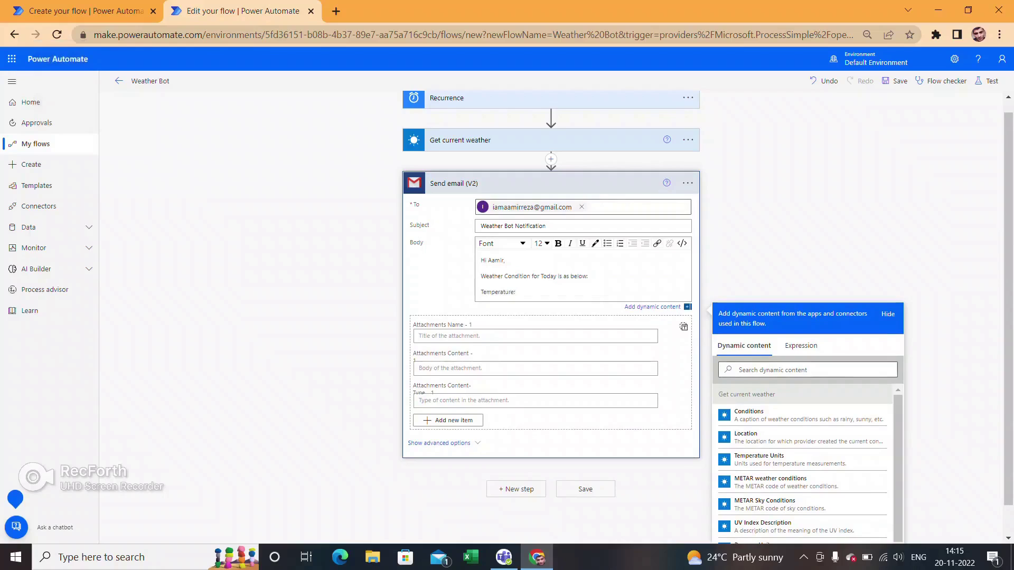
pyautogui.scroll(-3, 802, 444)
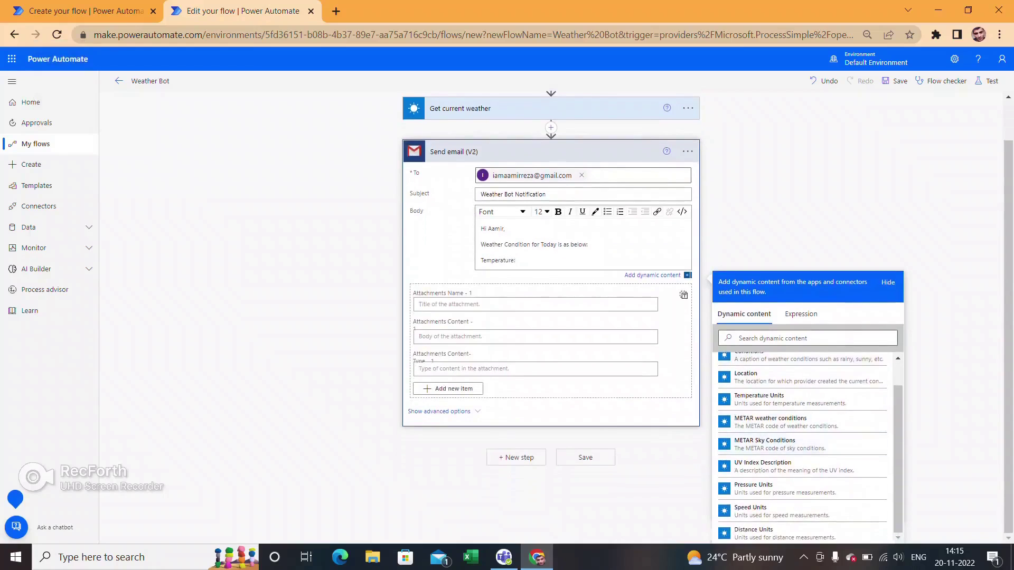
pyautogui.scroll(1, 551, 317)
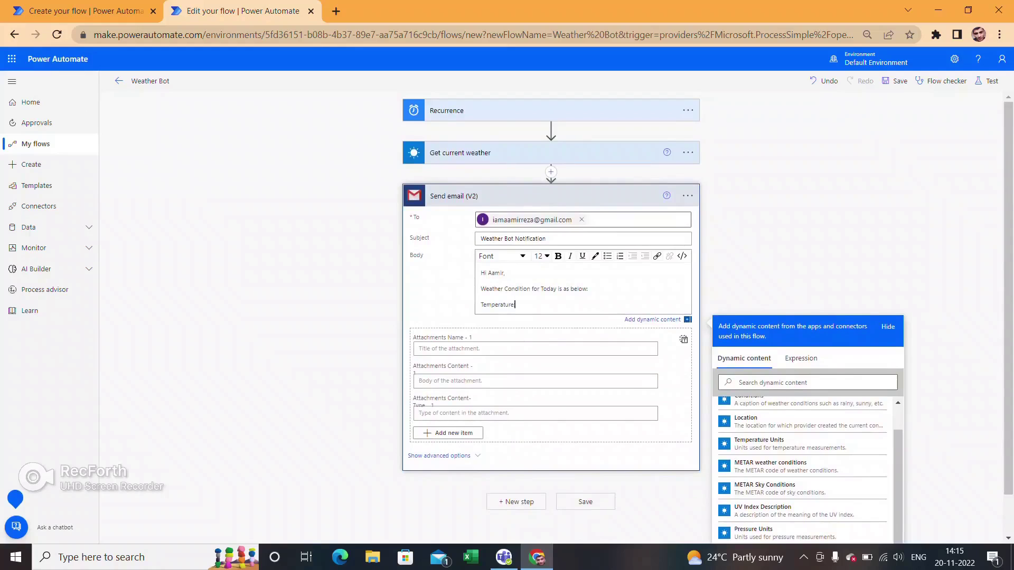
pyautogui.scroll(-1, 803, 422)
pyautogui.scroll(1, 803, 450)
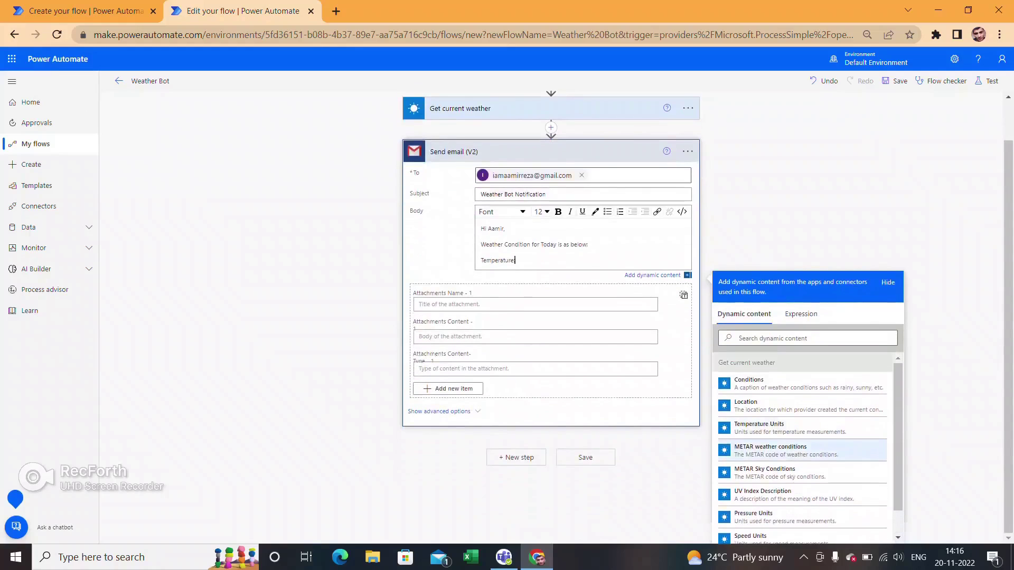
pyautogui.scroll(-1, 803, 422)
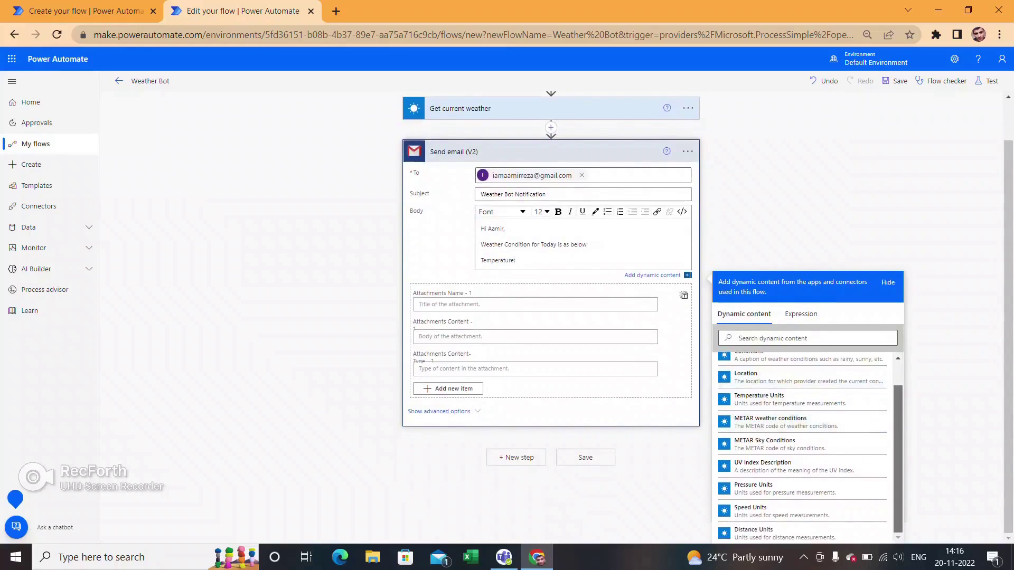
pyautogui.scroll(1, 803, 449)
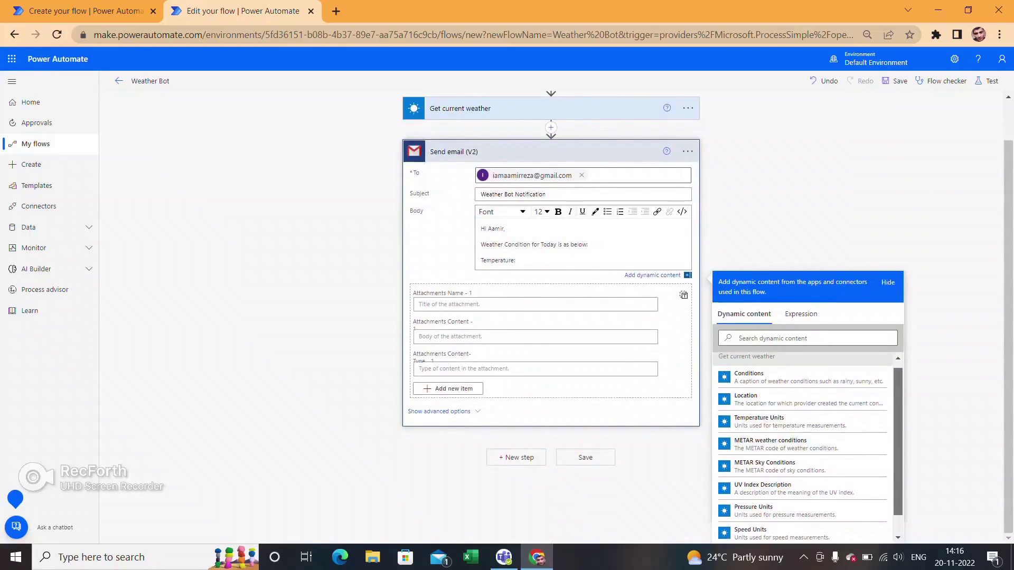
pyautogui.scroll(-1, 802, 449)
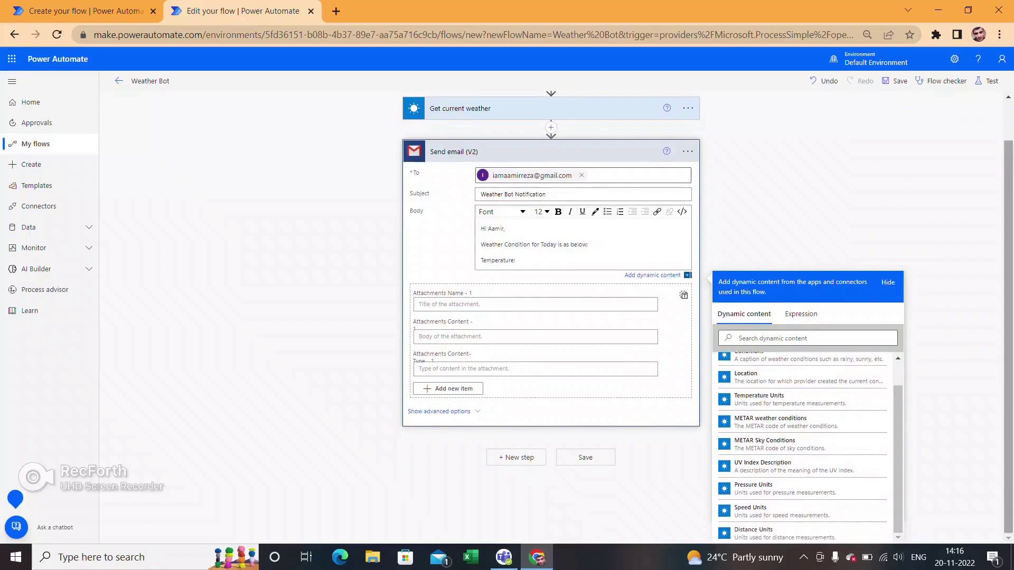
# - Insert the Temperature and Temperature Units dynamic values after 'Temperature:' in the email body
pyautogui.click(766, 338)
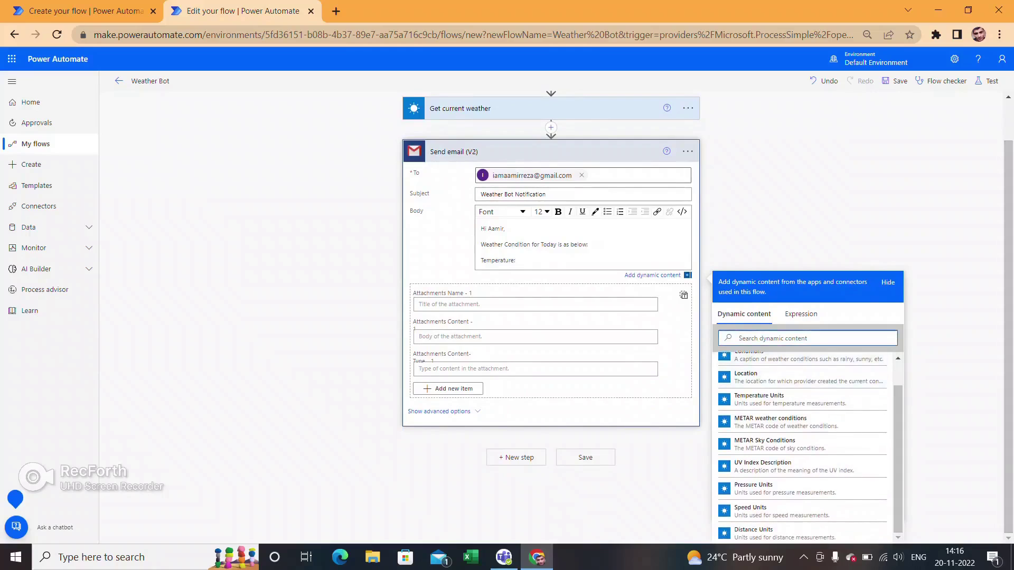
pyautogui.write('tempe')
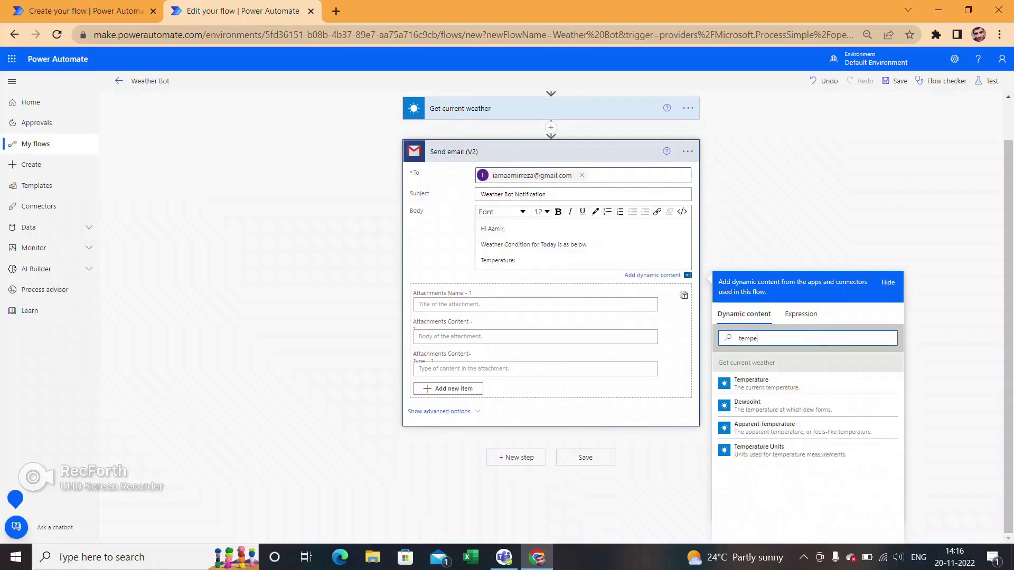
pyautogui.write('rature')
pyautogui.click(751, 384)
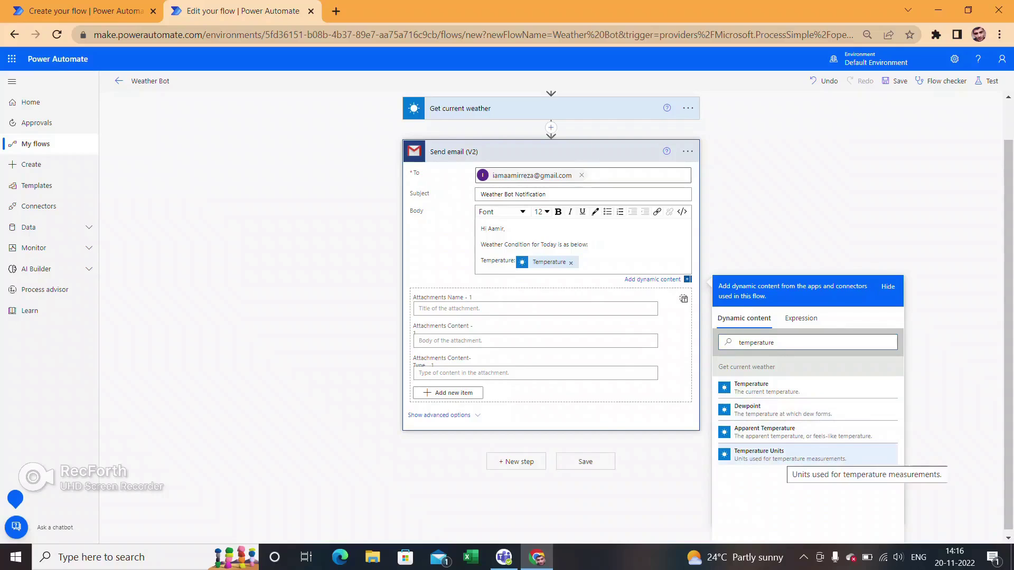
pyautogui.click(759, 453)
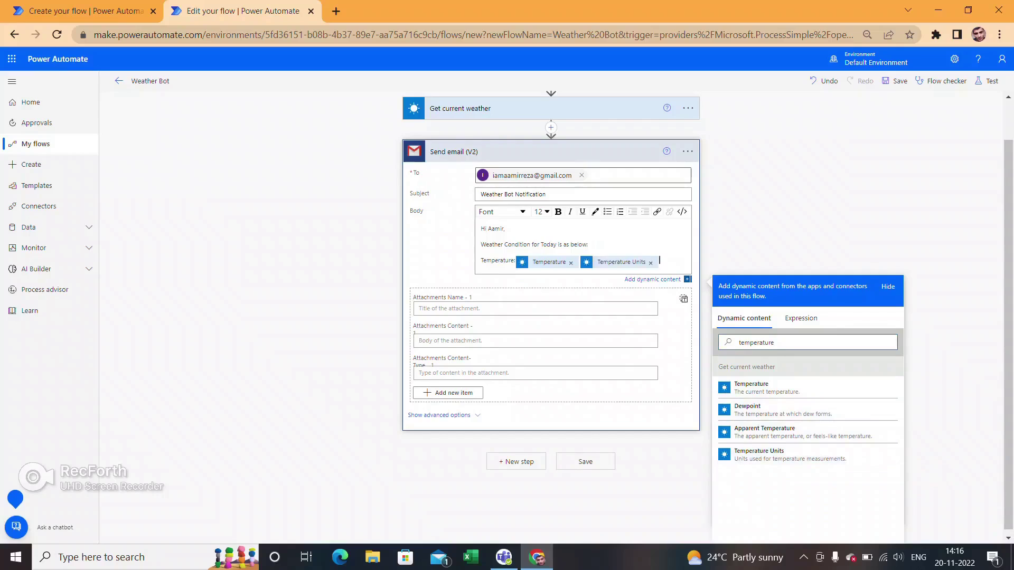
# - Start a new body line beginning with a capital 'W'
pyautogui.press('Return')
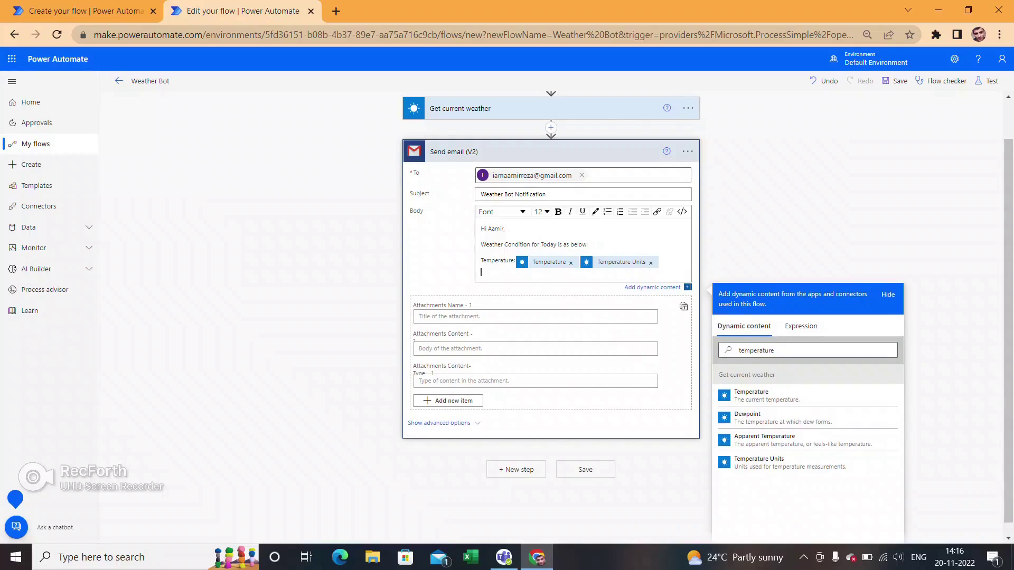
pyautogui.press('capslock')
pyautogui.write('W')
pyautogui.press('capslock')
# - Complete the 'Wind speed' label and insert the Wind Speed value after it
pyautogui.write('ind speed')
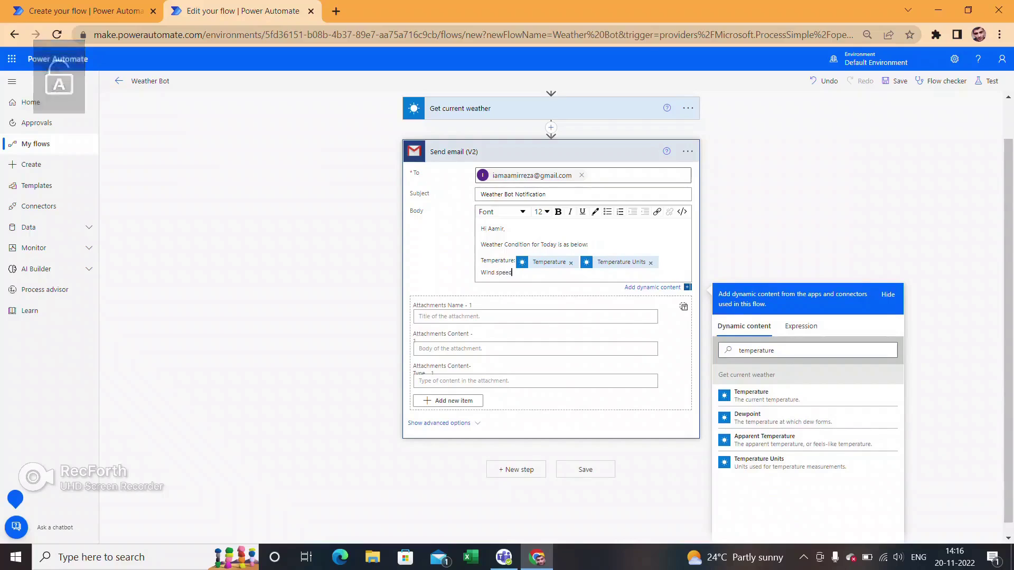
pyautogui.click(787, 351)
pyautogui.hotkey('ctrl', 'a')
pyautogui.write('wind')
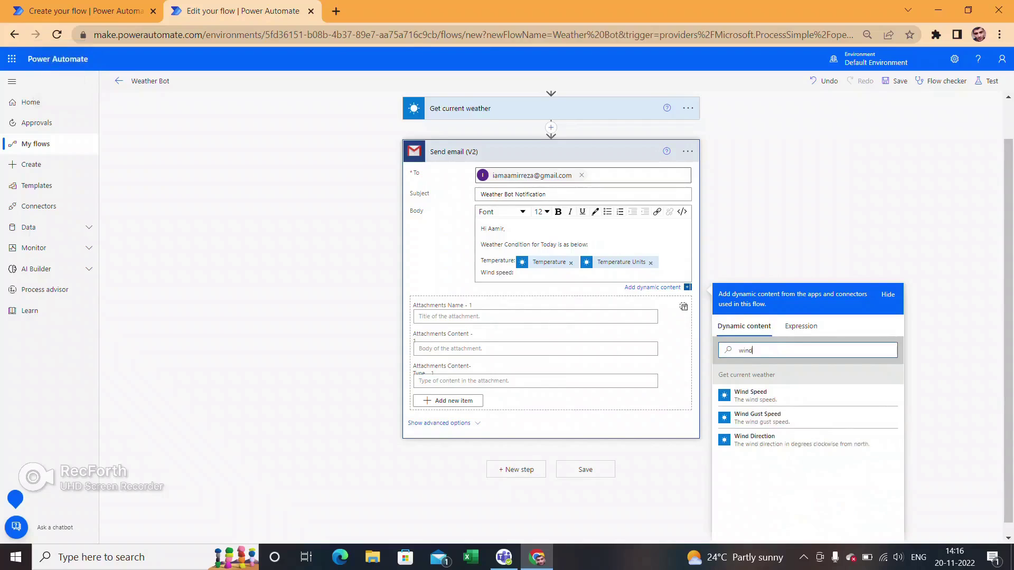
pyautogui.scroll(-1, 750, 396)
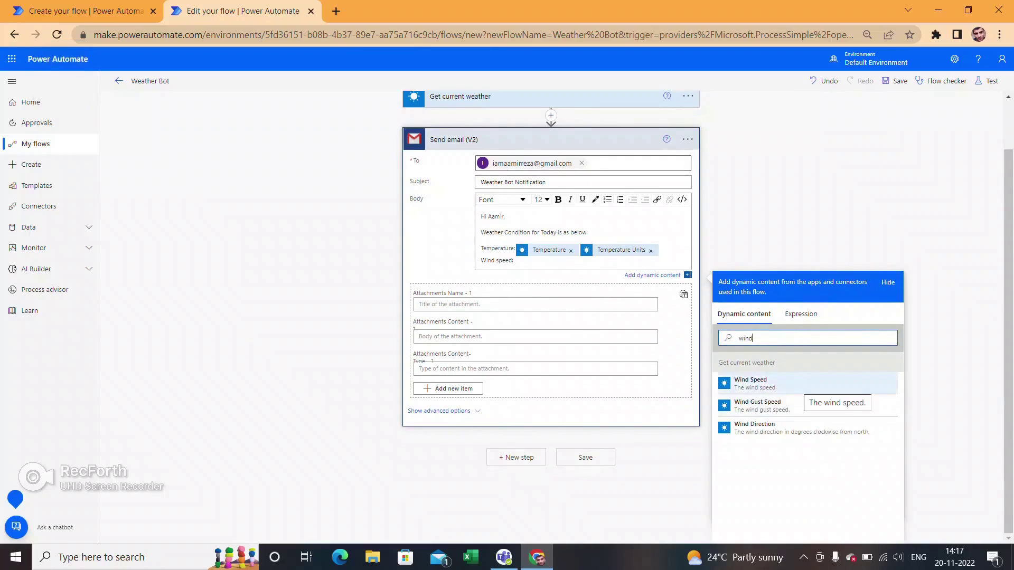
pyautogui.click(798, 385)
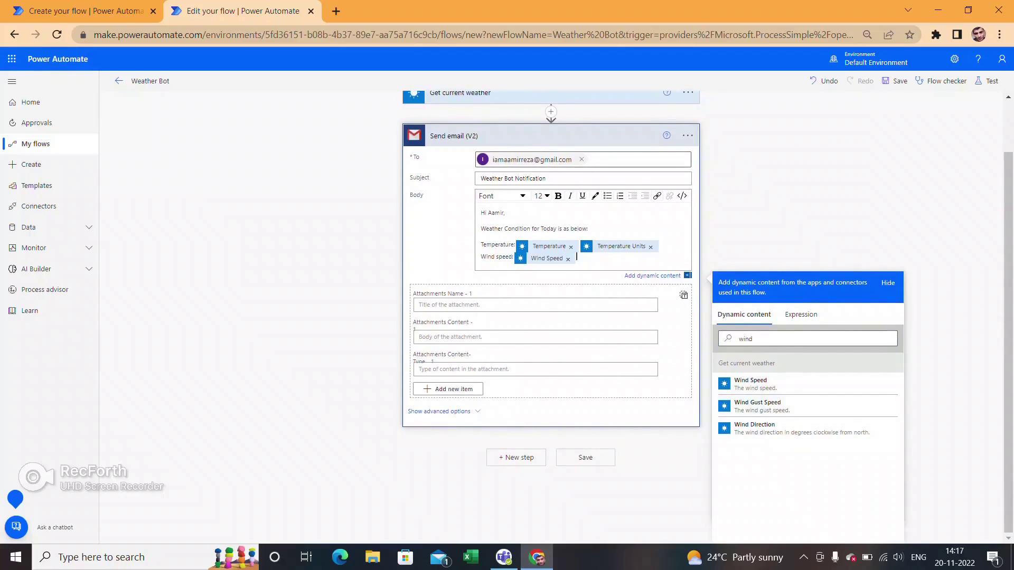
# - Add a 'Wind Direction' line with the Wind Direction value, then begin a new paragraph
pyautogui.press('Return')
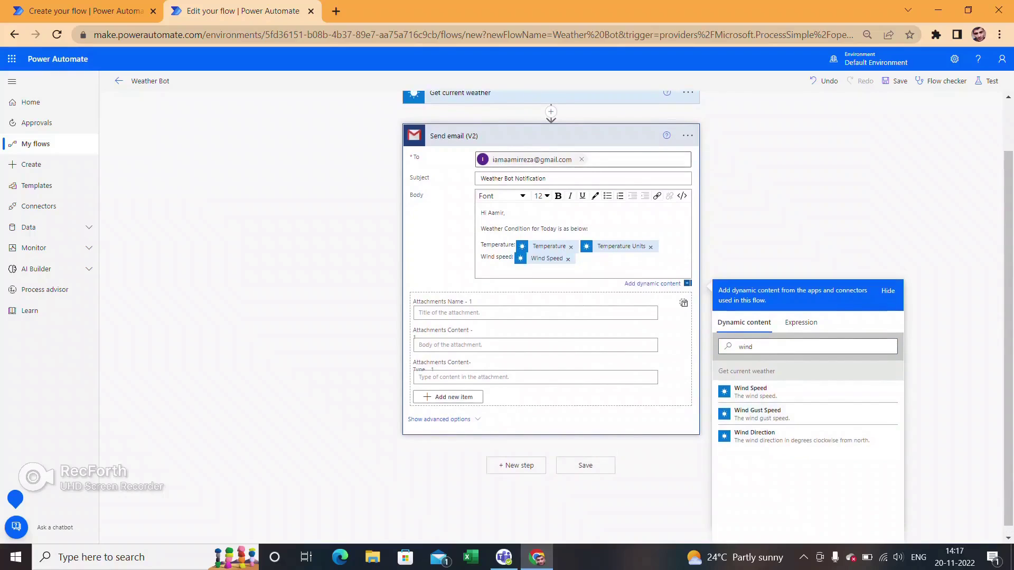
pyautogui.press('capslock')
pyautogui.write('Wind Direction:')
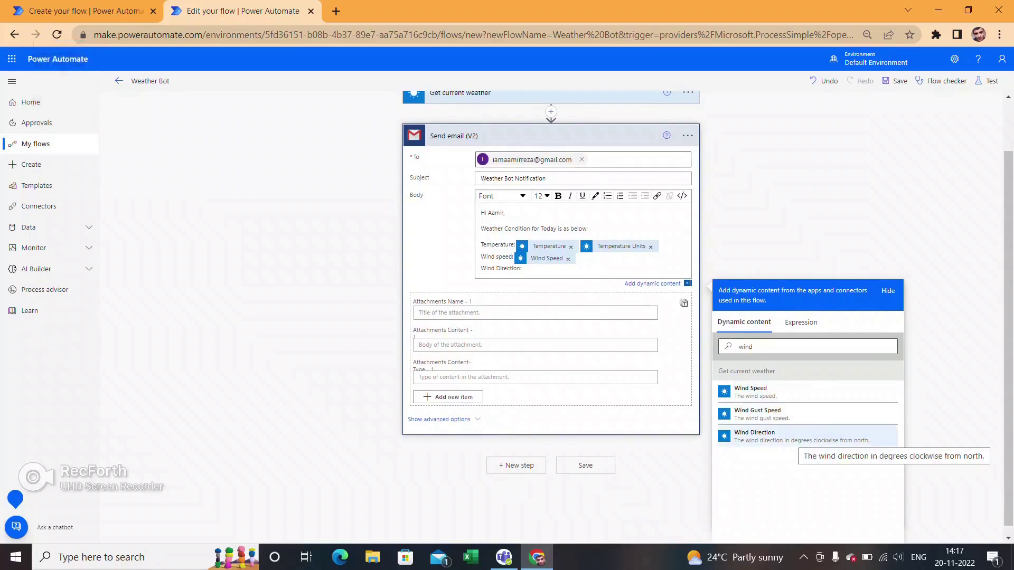
pyautogui.click(754, 436)
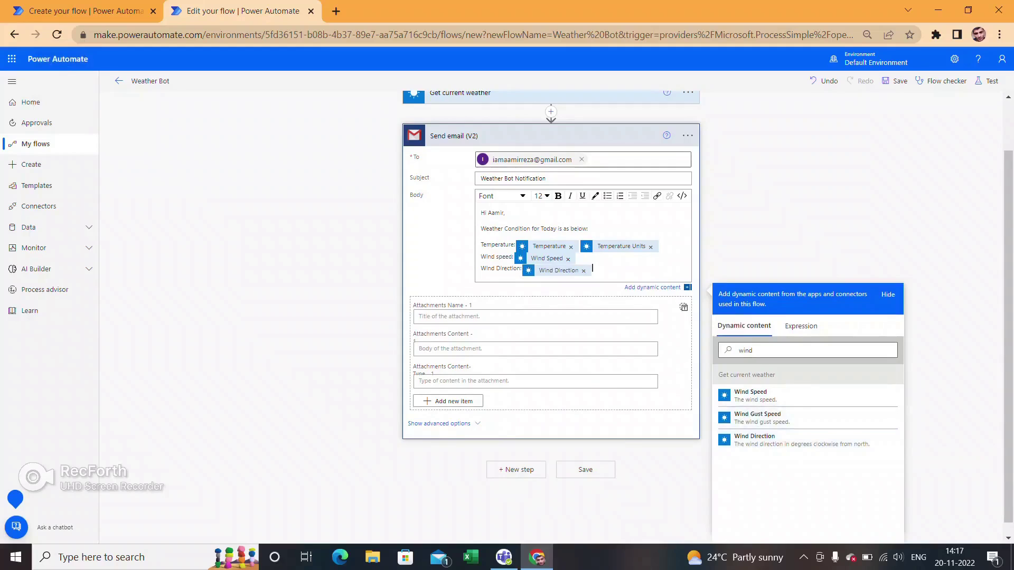
pyautogui.press('Return')
# - Sign the email off with 'Regards,' and a bold 'Bot' on the next line
pyautogui.write('Regards,')
pyautogui.press('Return')
pyautogui.write('B')
pyautogui.press('capslock')
pyautogui.write('ot')
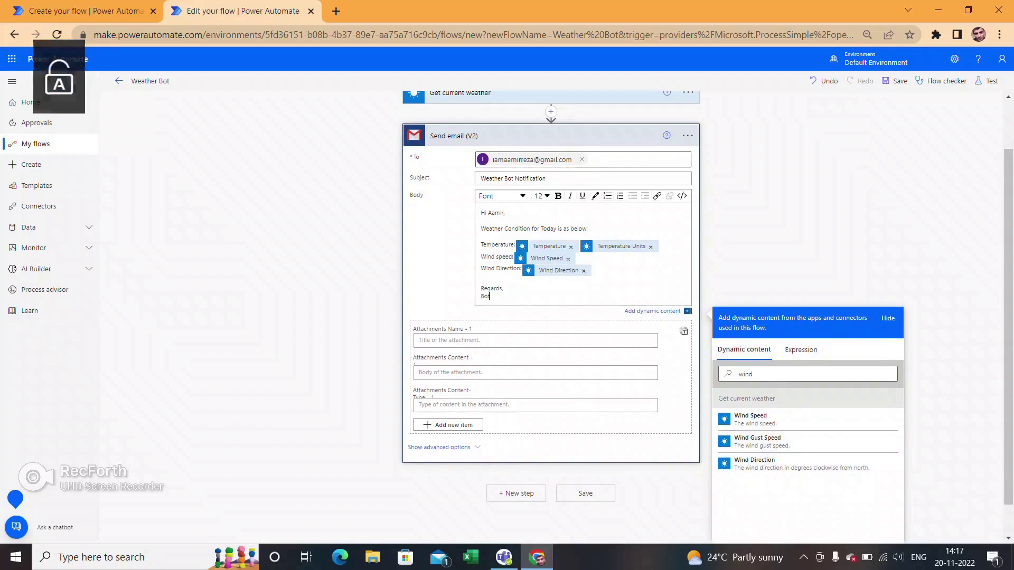
pyautogui.hotkey('shift', 'Home')
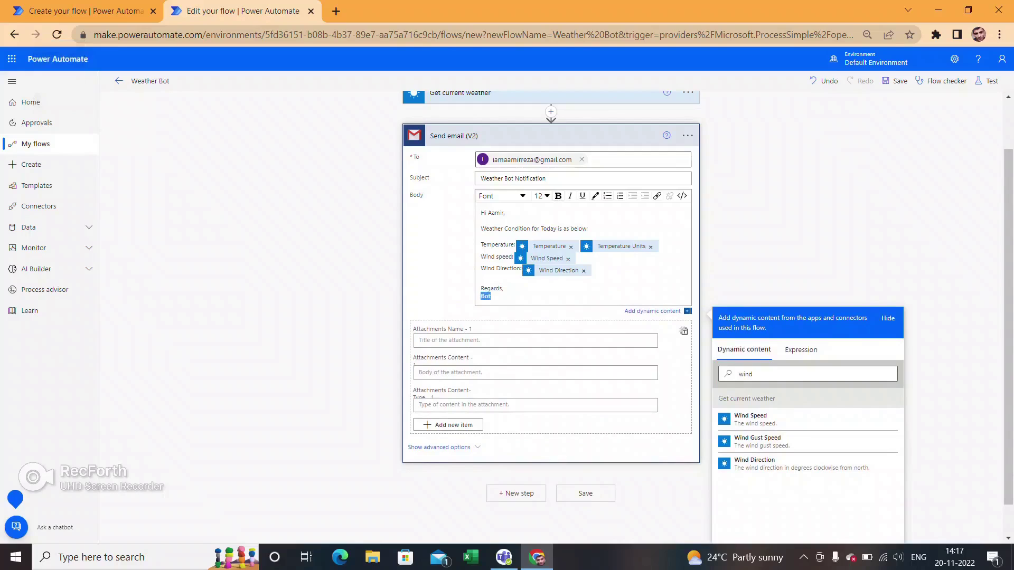
pyautogui.hotkey('ctrl', 'b')
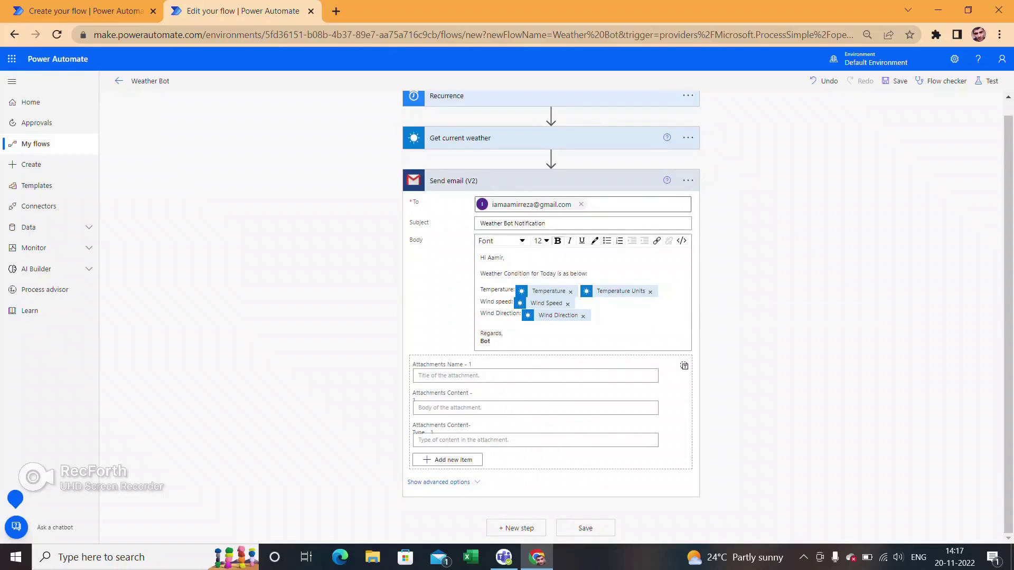
# - Save the Weather Bot flow and open the Gmail inbox in a new browser tab
pyautogui.scroll(1, 551, 317)
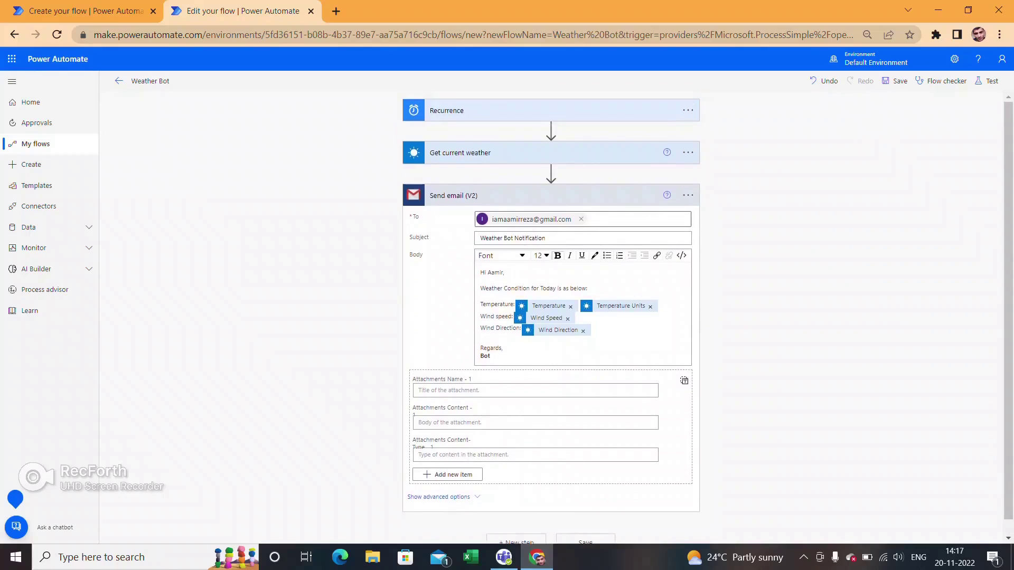
pyautogui.hotkey('ctrl', 's')
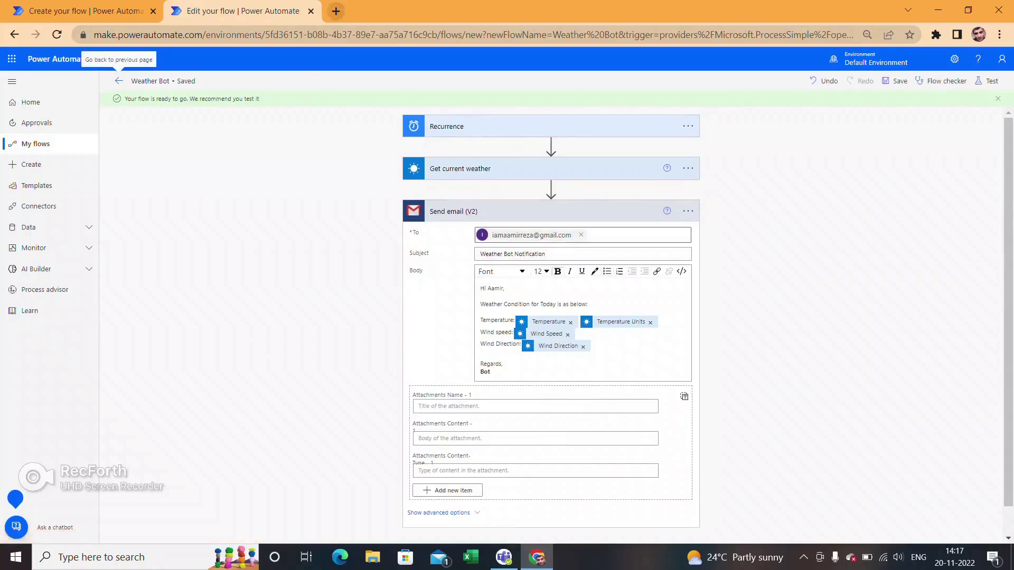
pyautogui.click(335, 11)
pyautogui.click(888, 89)
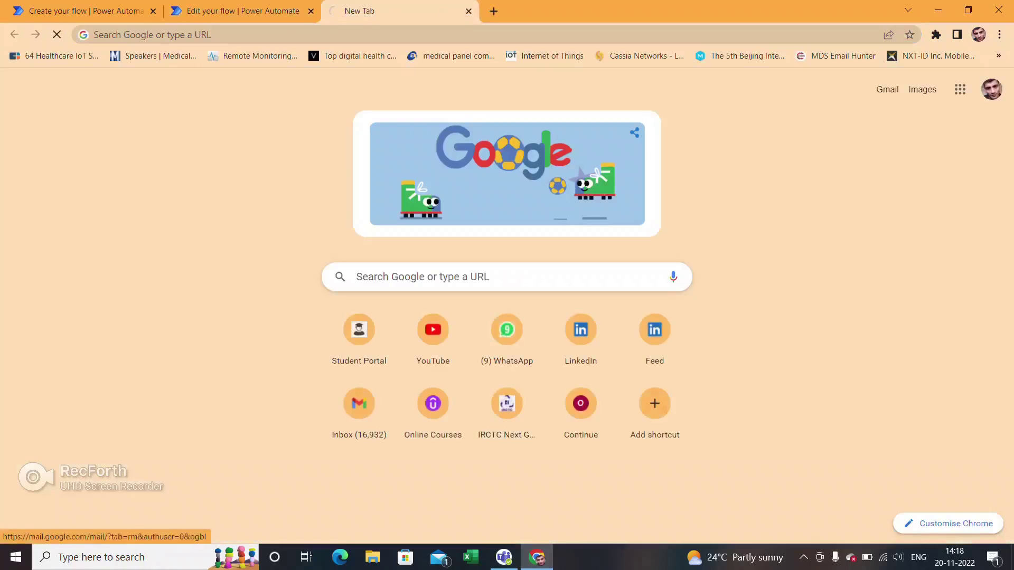
# - Read the Weather Bot Notification email (24°C, wind 8, direction 20), then return to run history
pyautogui.click(401, 170)
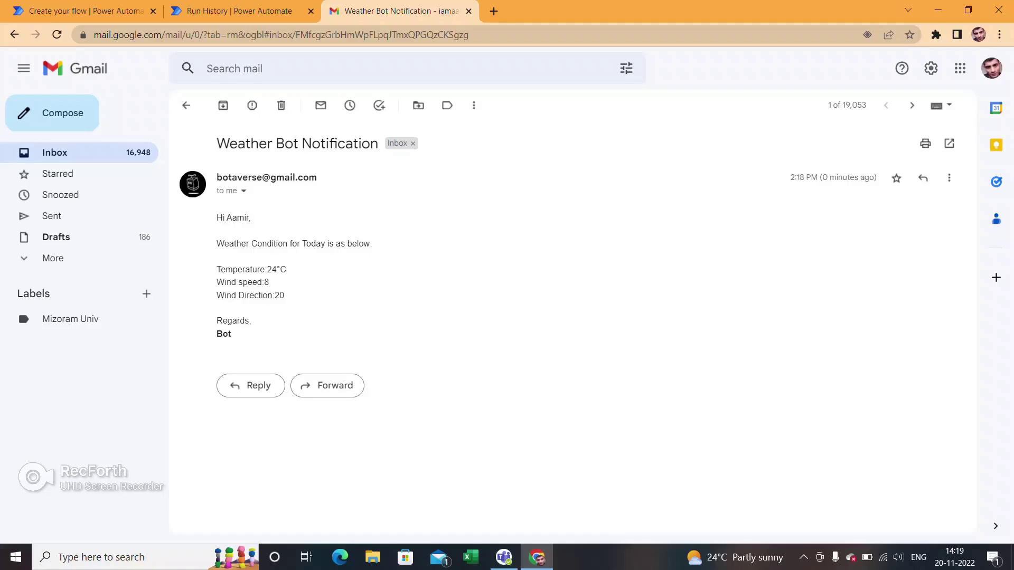
pyautogui.click(238, 10)
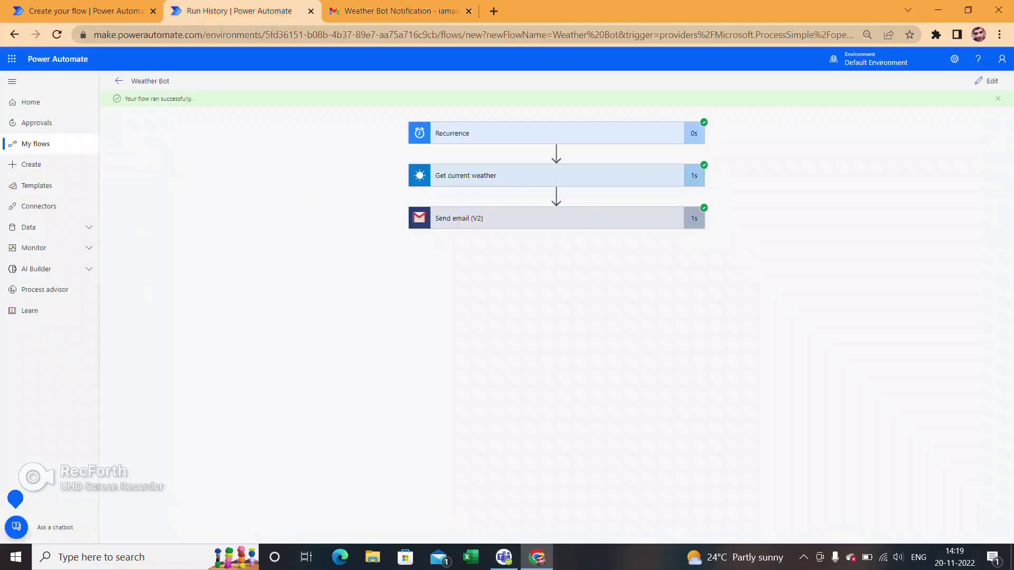
# - Open the most recent run of the Weather Bot flow from My flows
pyautogui.click(986, 81)
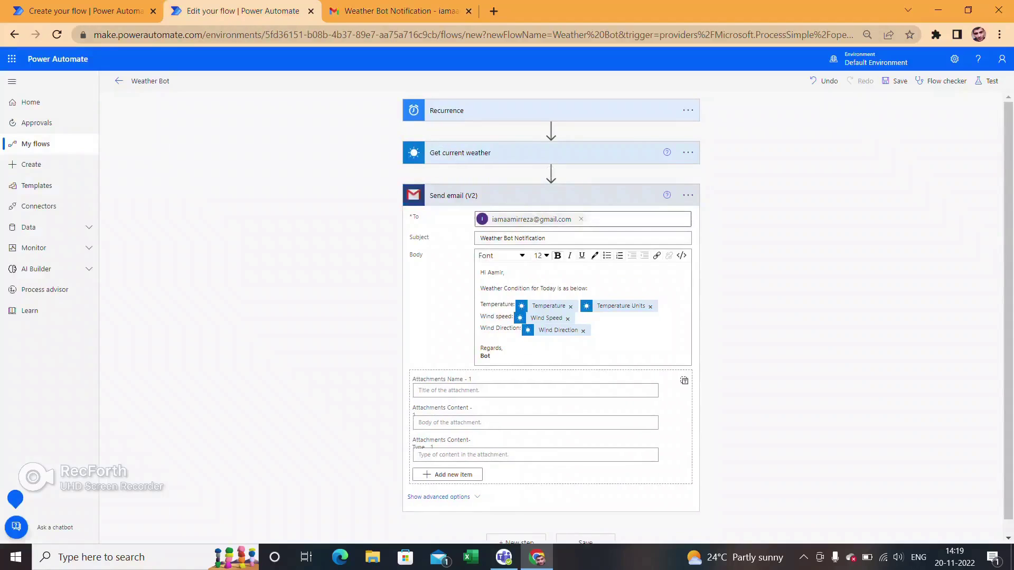
pyautogui.click(35, 144)
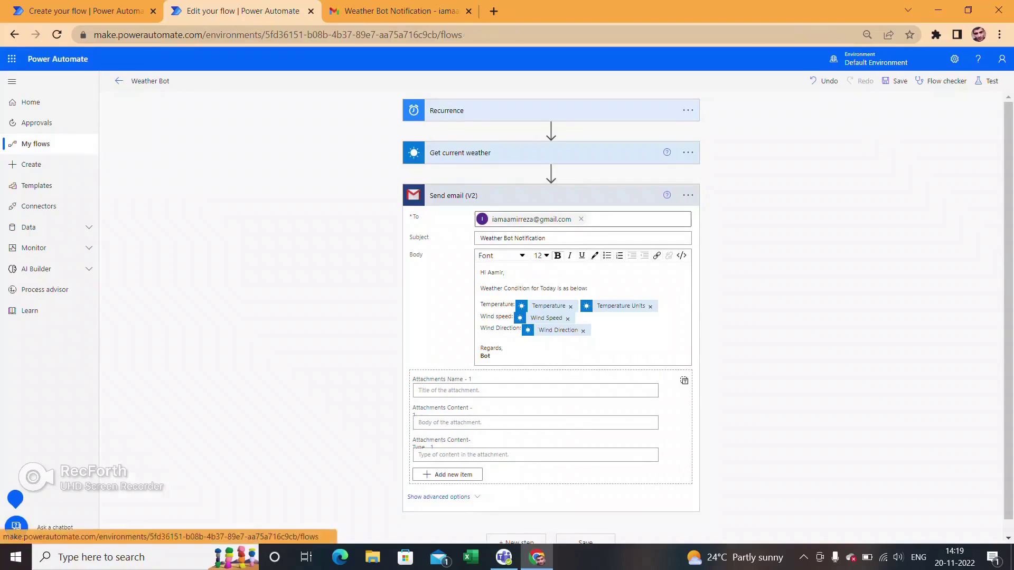
pyautogui.click(193, 194)
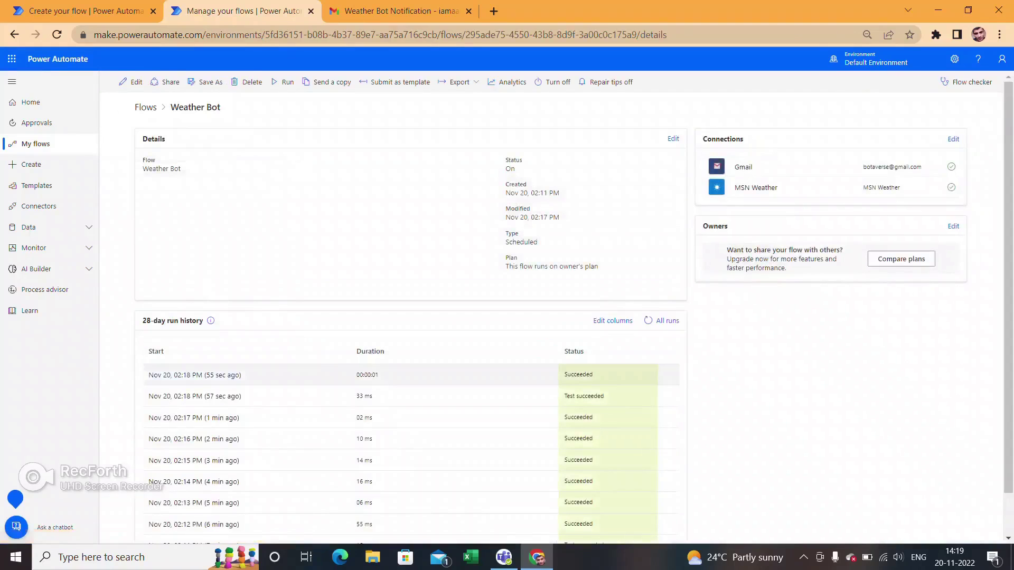
pyautogui.click(195, 375)
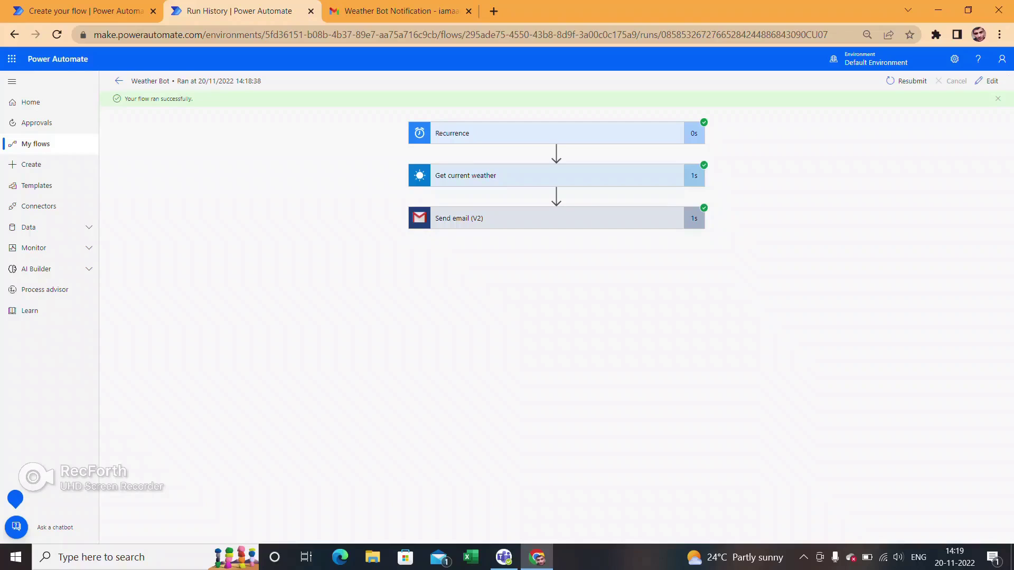
# - Expand Get current weather's full outputs and locate Speed Units showing km/h
pyautogui.click(528, 175)
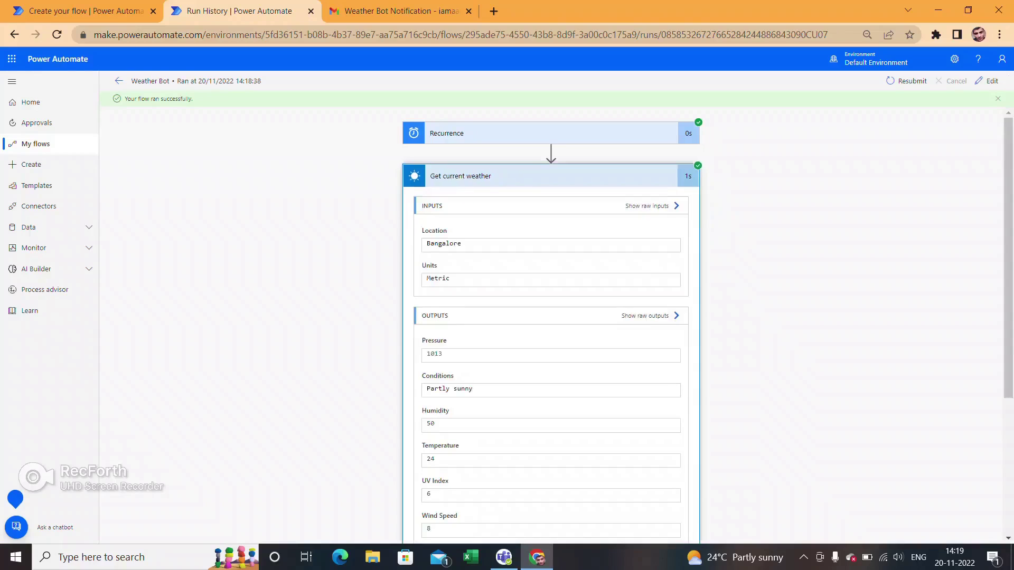
pyautogui.scroll(-4, 551, 317)
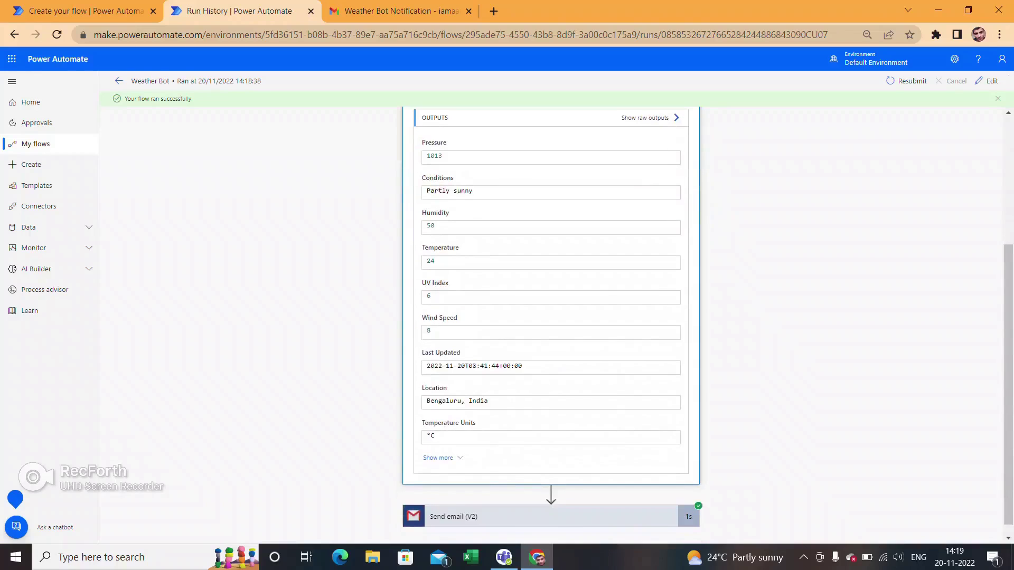
pyautogui.click(438, 458)
pyautogui.scroll(-3, 550, 317)
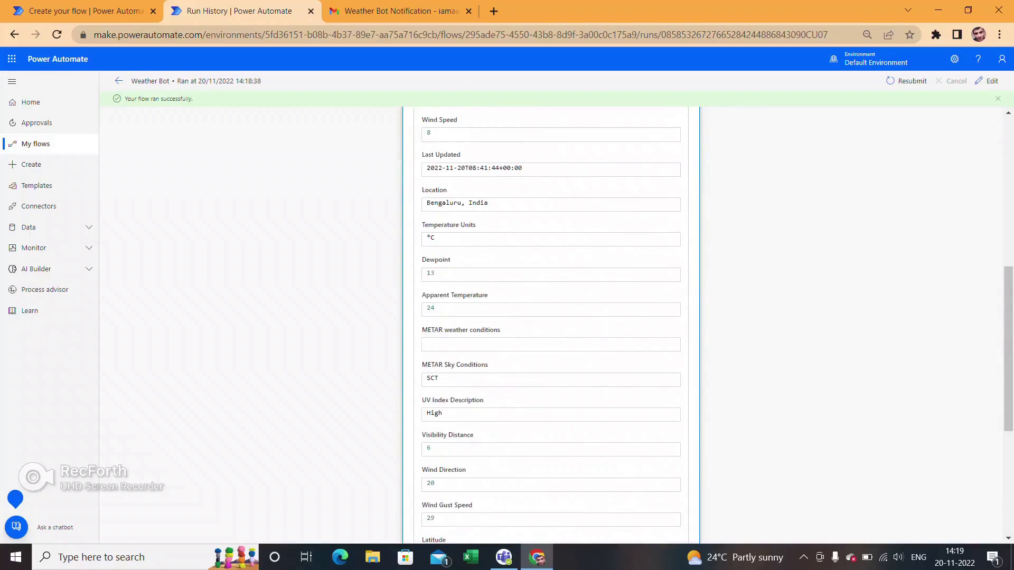
pyautogui.scroll(-2, 551, 317)
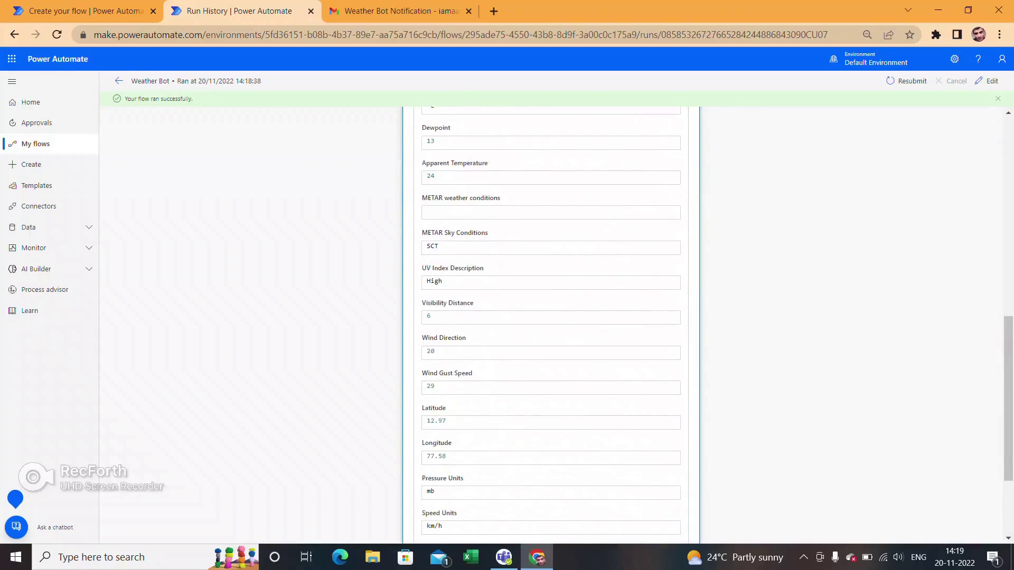
pyautogui.scroll(-2, 551, 317)
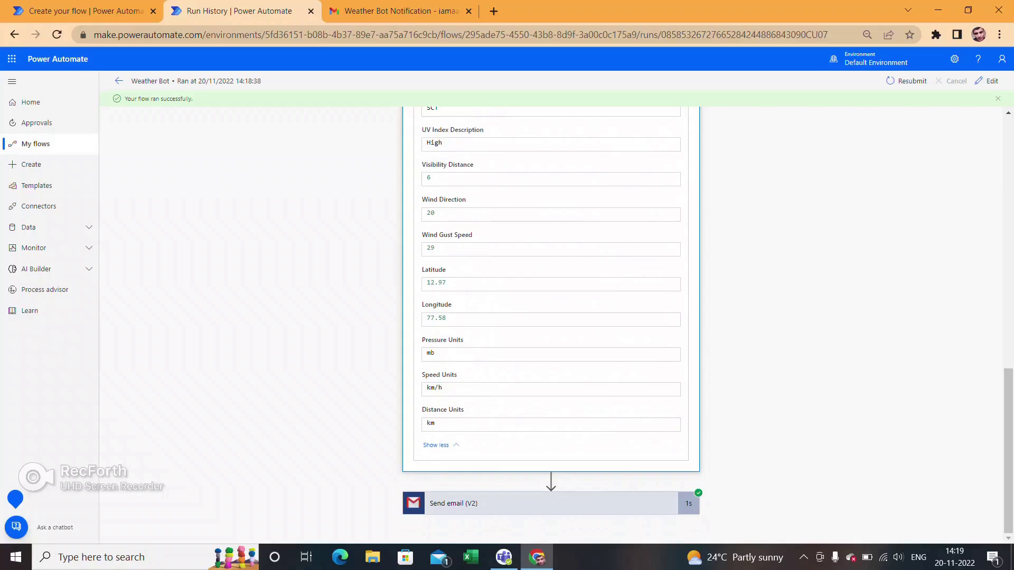
pyautogui.moveTo(458, 375); pyautogui.dragTo(422, 376)
pyautogui.moveTo(443, 388); pyautogui.dragTo(422, 375)
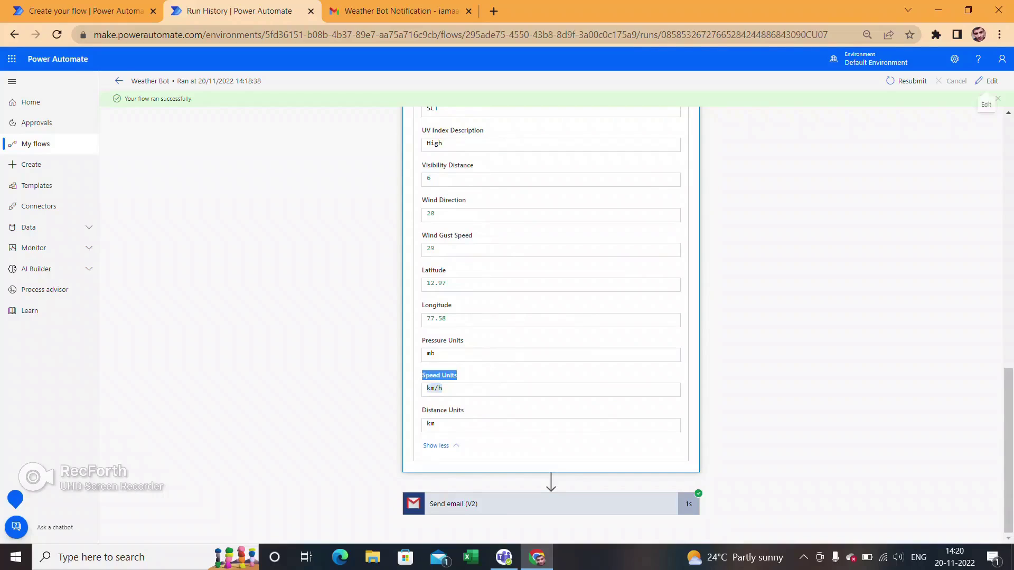
# - Insert the Speed Units value after the Wind Speed value in the email body
pyautogui.click(119, 81)
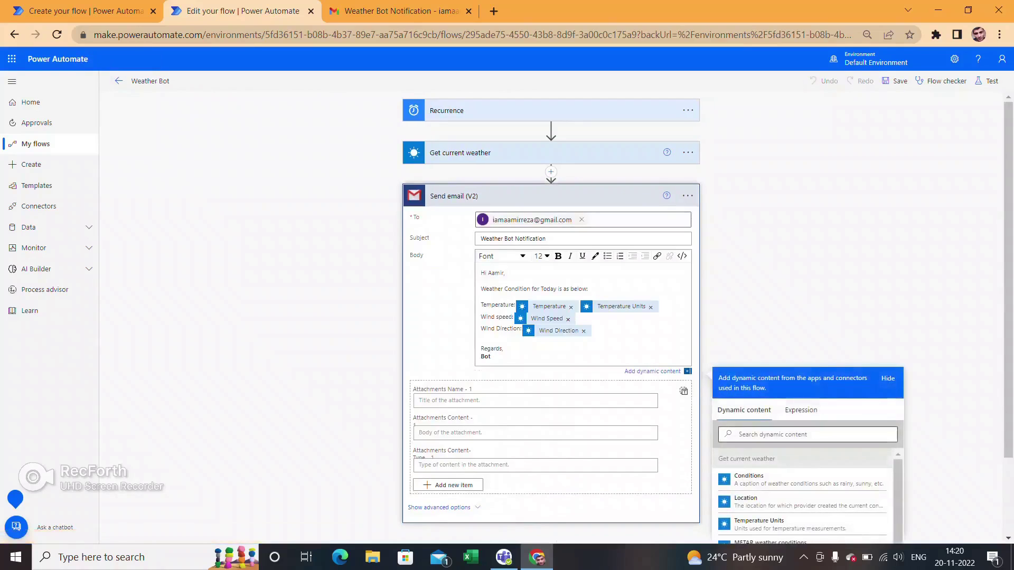
pyautogui.write('spee')
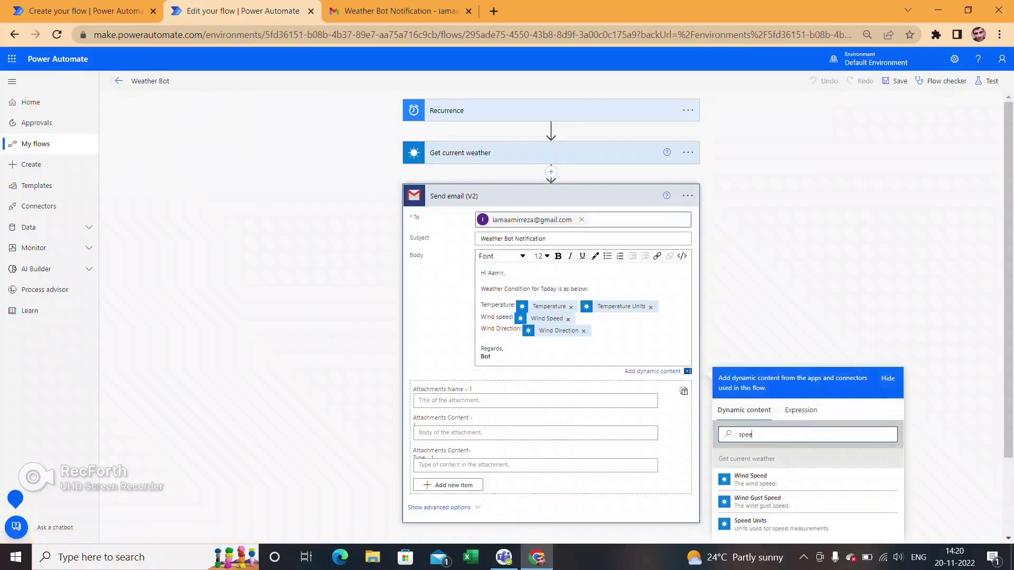
pyautogui.write('d unit')
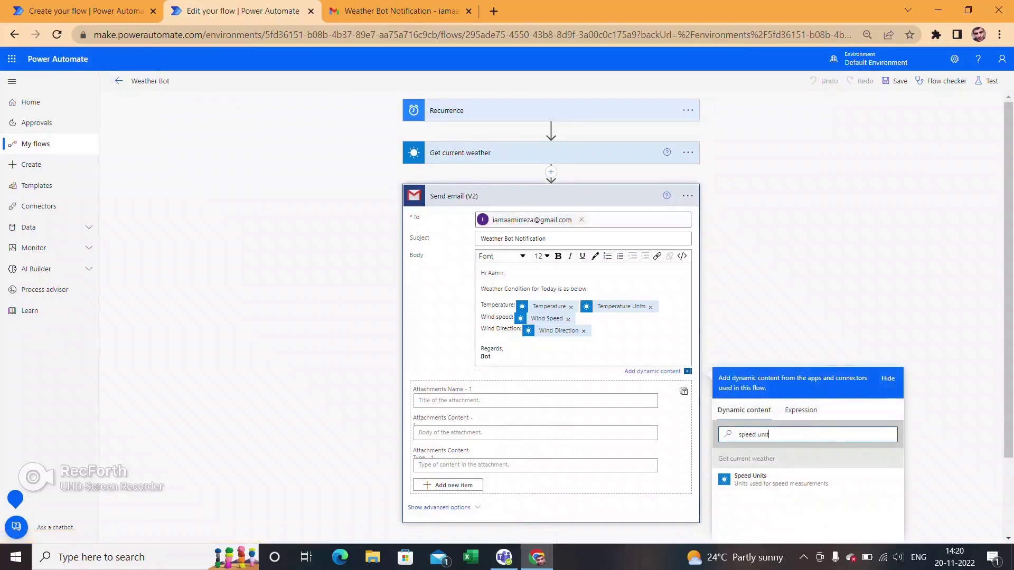
pyautogui.click(750, 478)
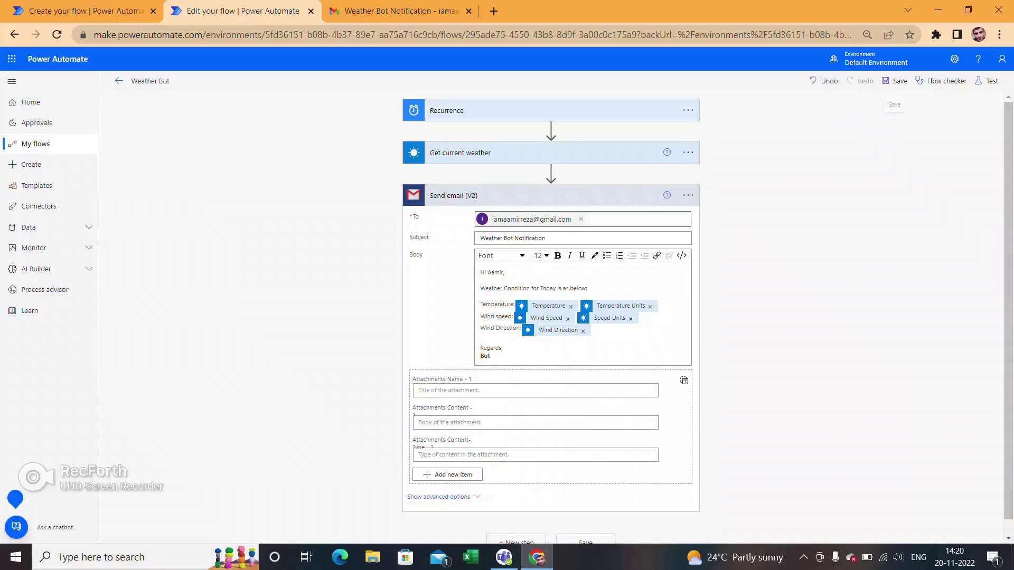
# - Save the flow and run a manual test, viewing its successful three-step run
pyautogui.click(896, 81)
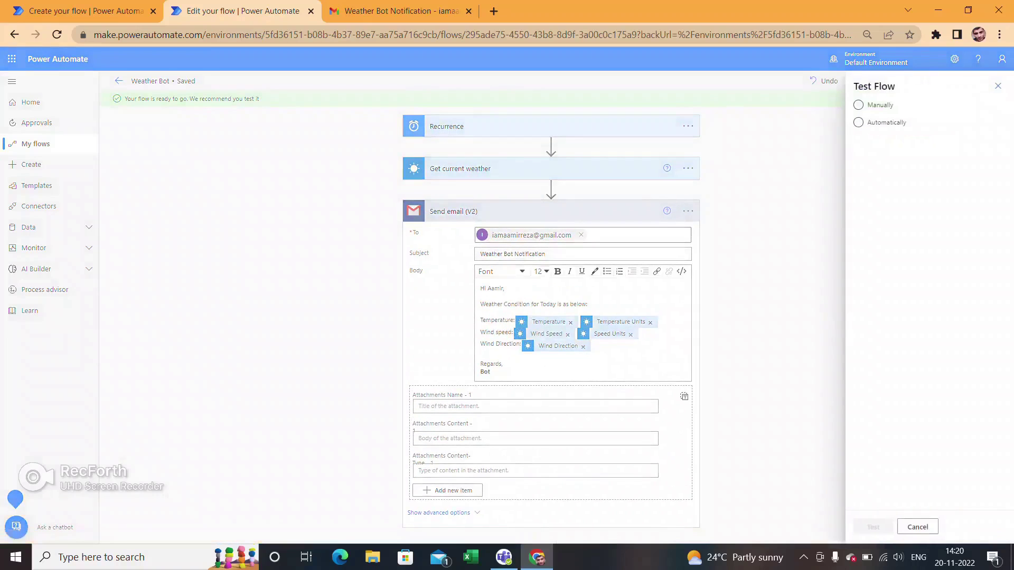
pyautogui.click(859, 105)
pyautogui.click(873, 527)
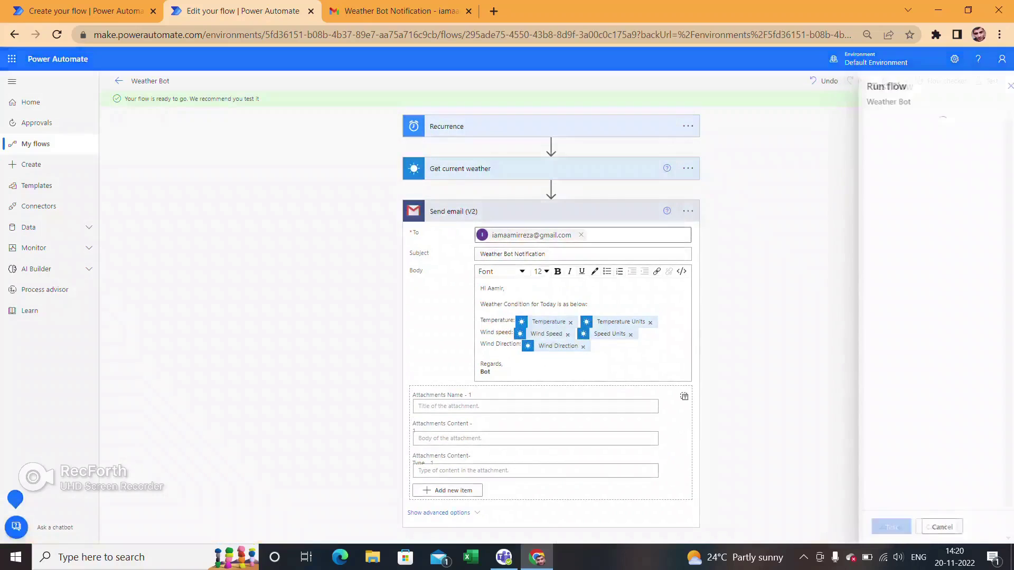
pyautogui.click(877, 528)
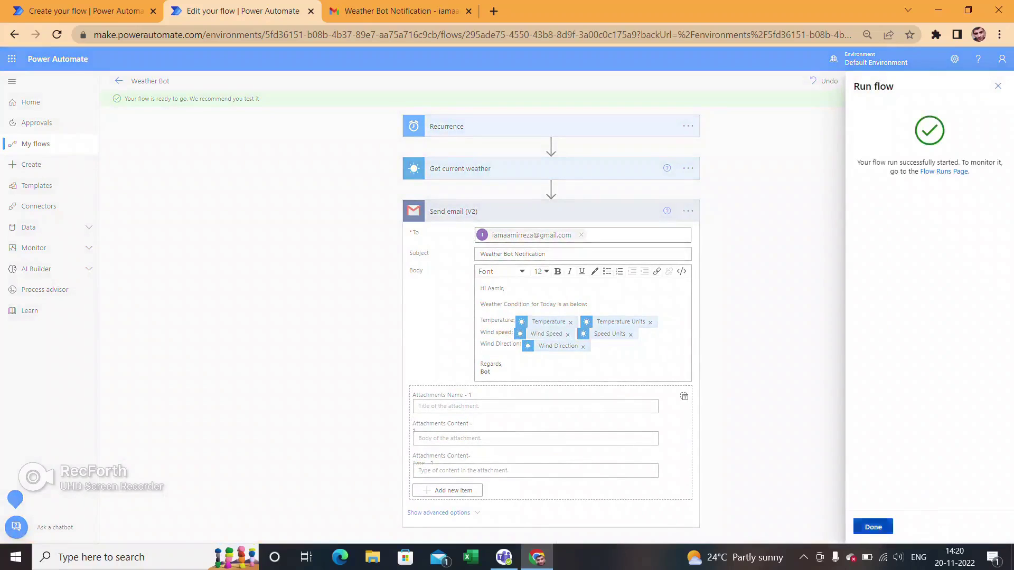
pyautogui.click(871, 526)
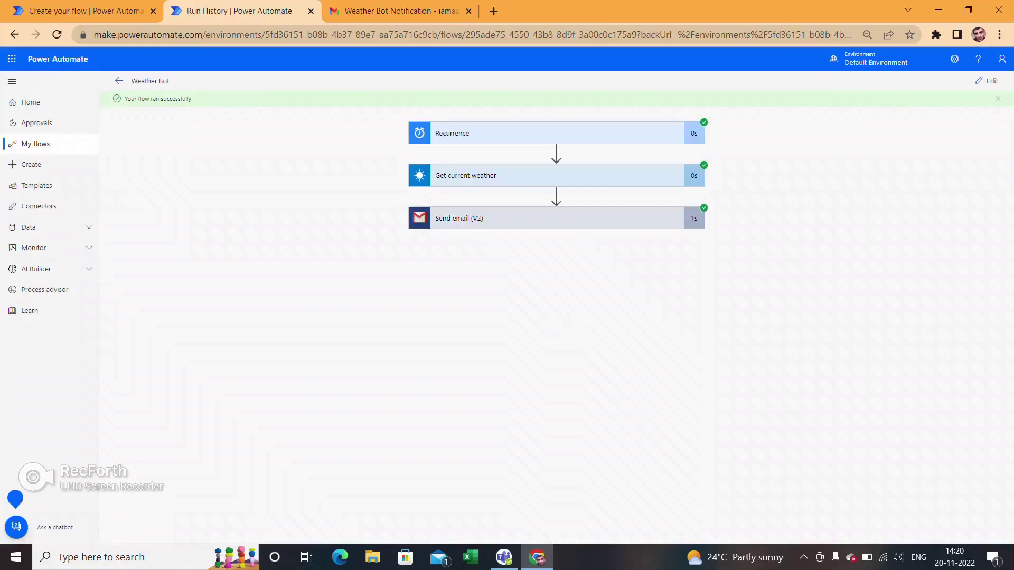
pyautogui.hotkey('ctrl', 'Tab')
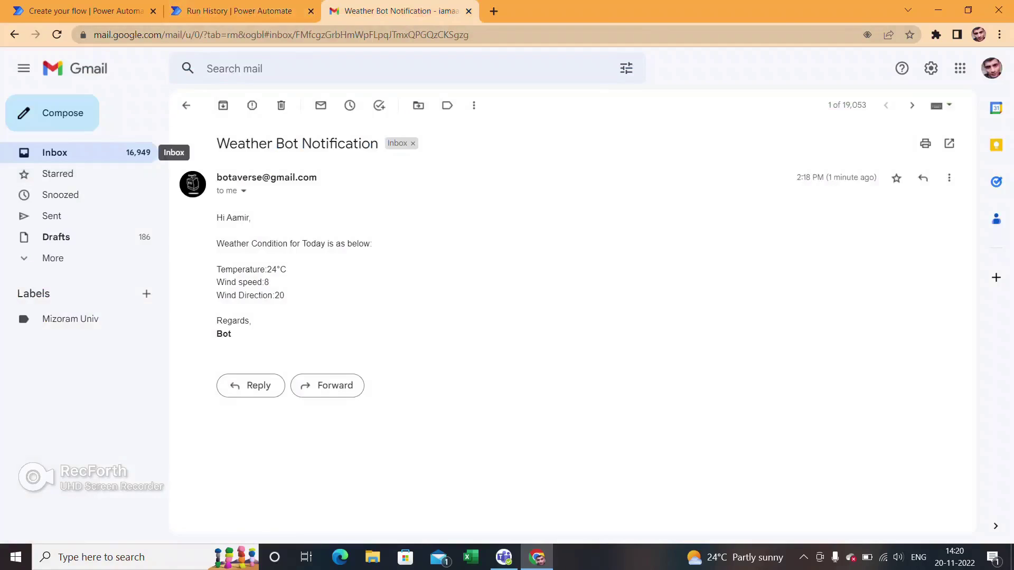
# - Open the latest Weather Bot Notification showing wind speed 8km/h, then return to the run view
pyautogui.click(132, 153)
pyautogui.click(476, 171)
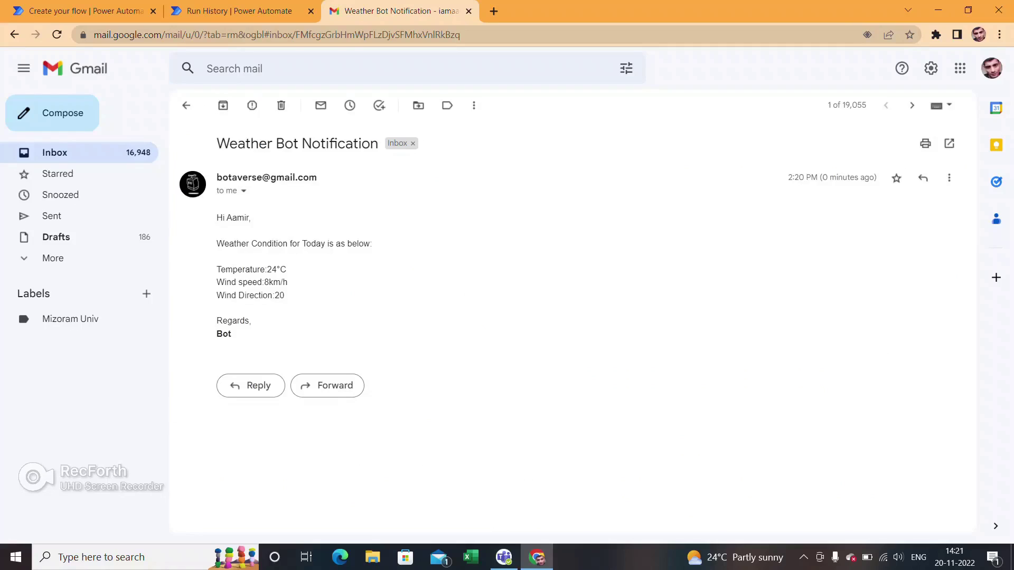
pyautogui.hotkey('ctrl', 'shift', 'Tab')
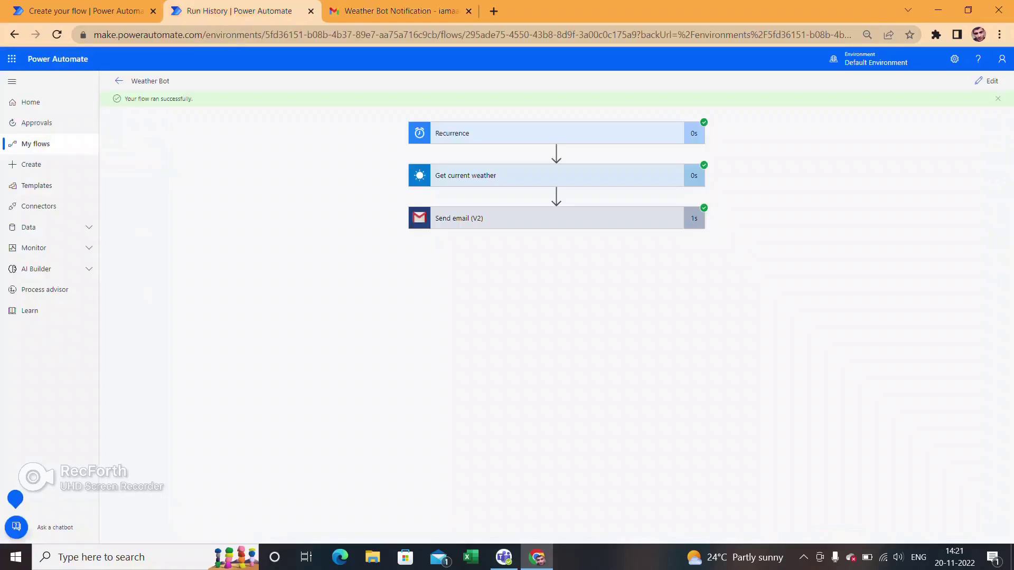
# - Open the latest Weather Bot run from My flows
pyautogui.click(986, 81)
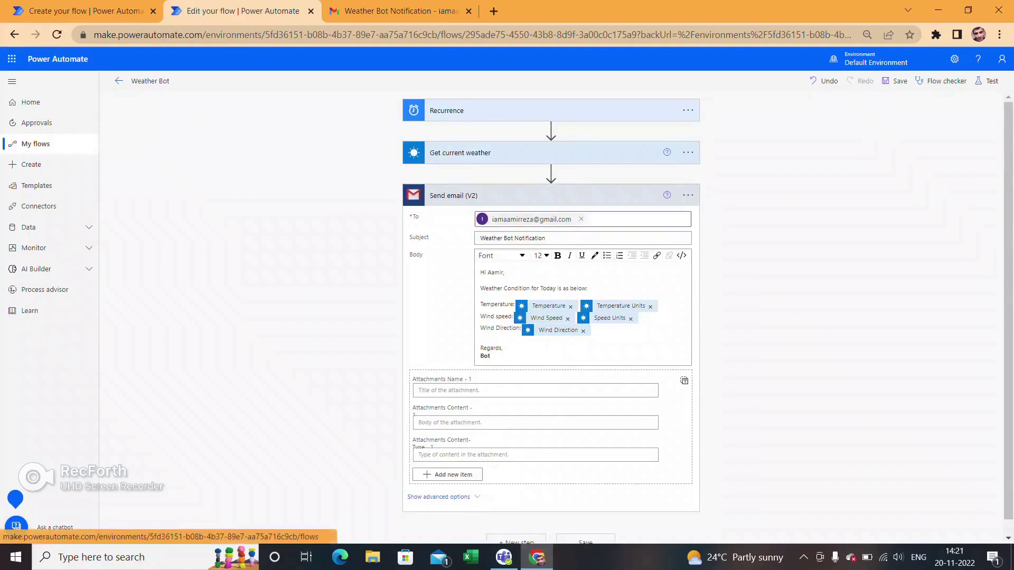
pyautogui.click(84, 11)
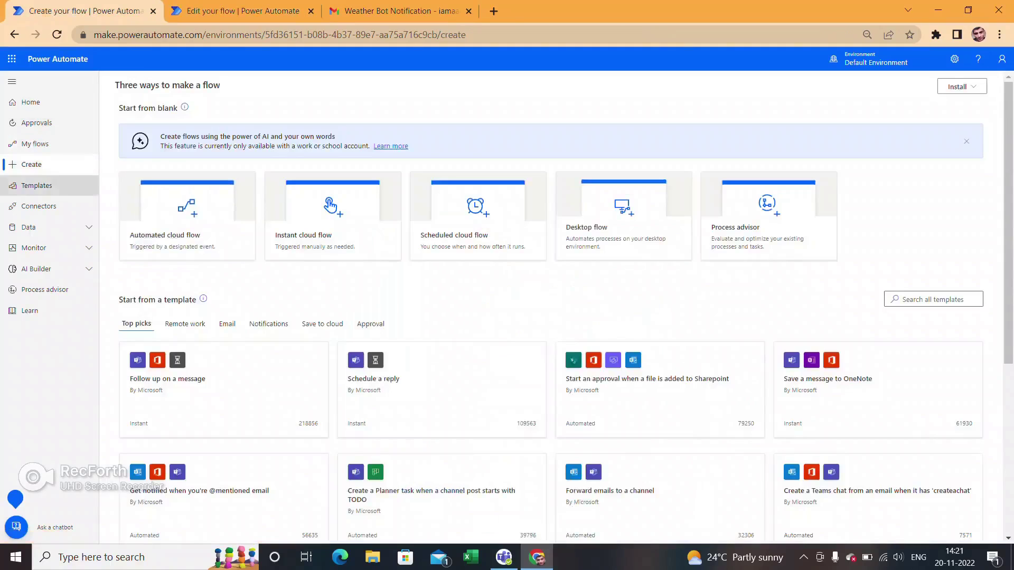
pyautogui.click(35, 144)
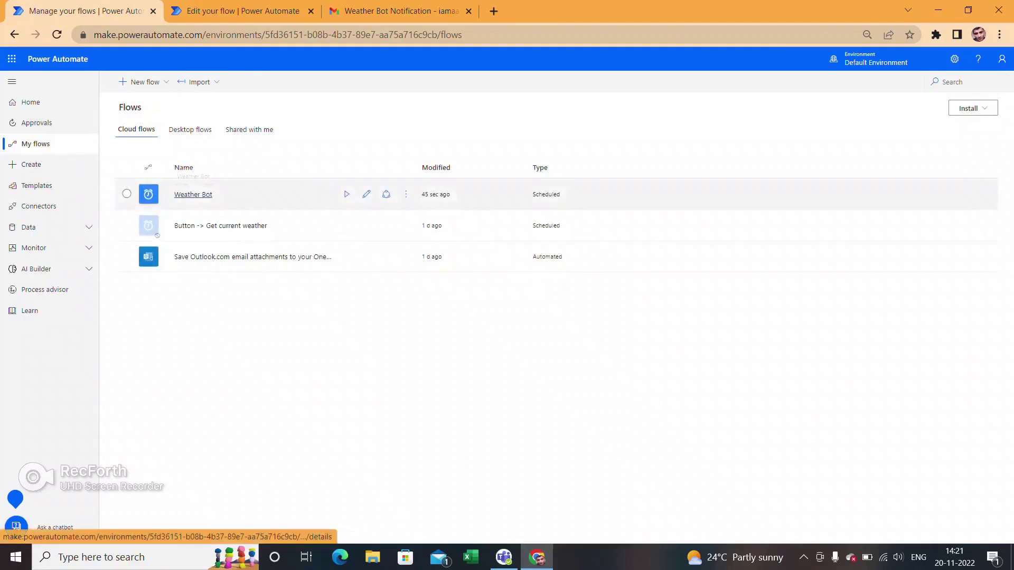
pyautogui.click(193, 195)
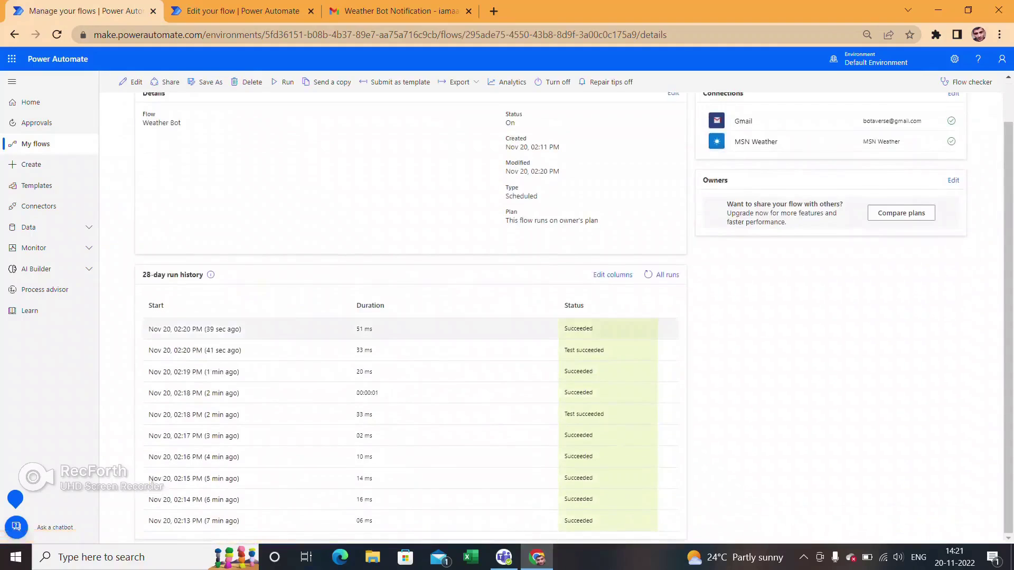
pyautogui.click(195, 367)
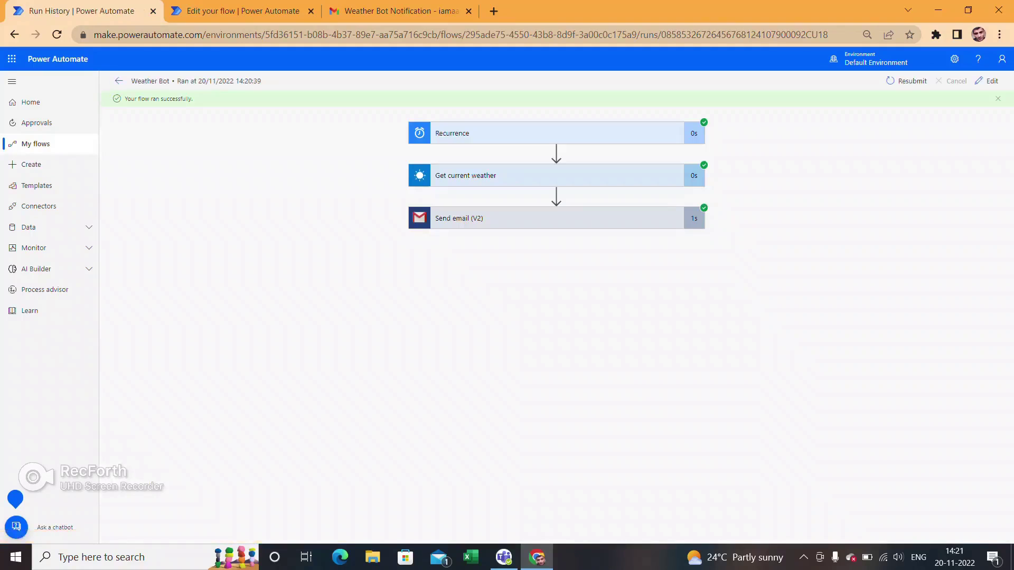
# - Review Get current weather's full outputs, such as Wind Direction 20, then return to the editor
pyautogui.click(528, 175)
pyautogui.scroll(-4, 551, 317)
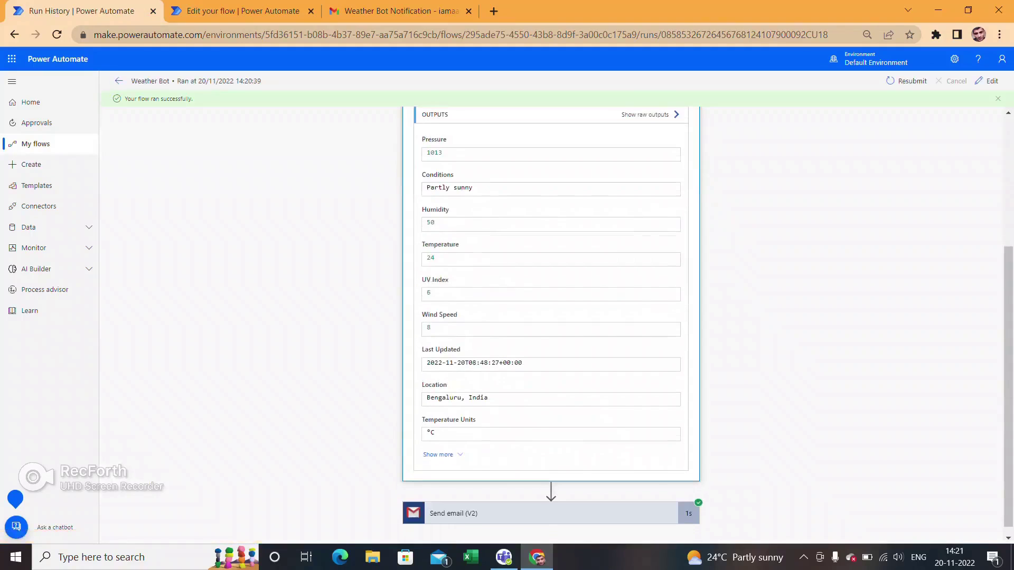
pyautogui.click(439, 446)
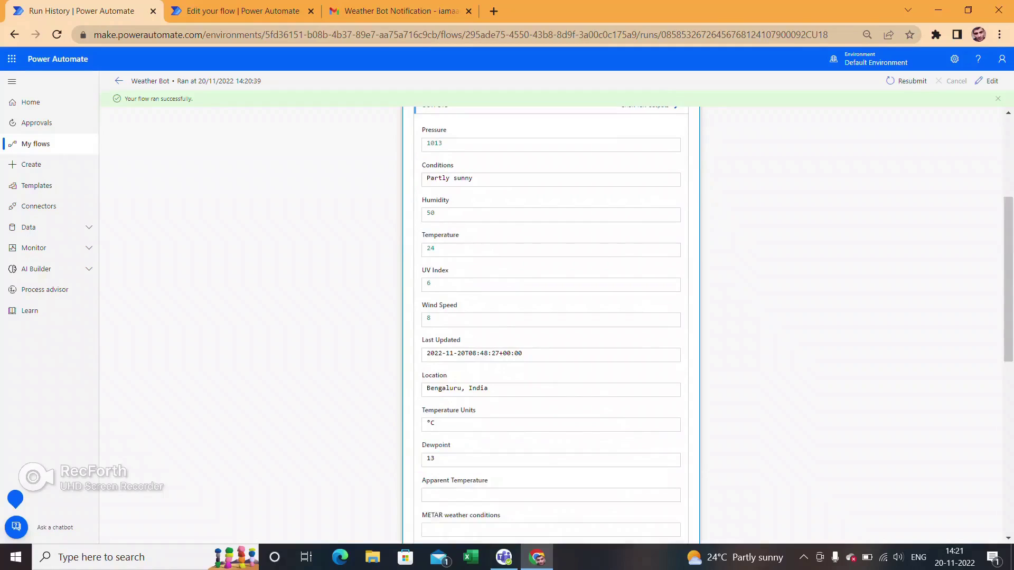
pyautogui.scroll(-4, 551, 317)
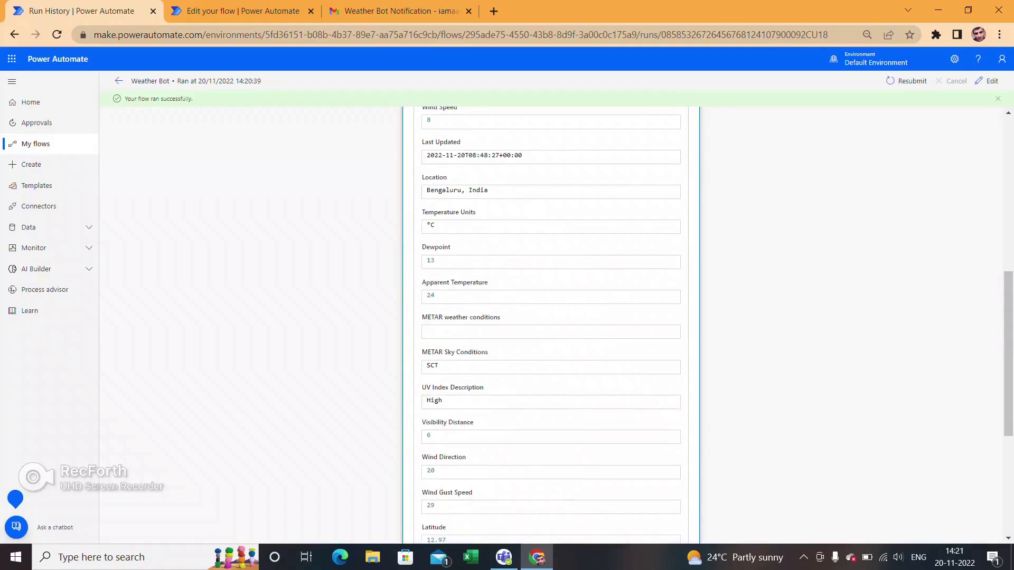
pyautogui.scroll(-4, 551, 317)
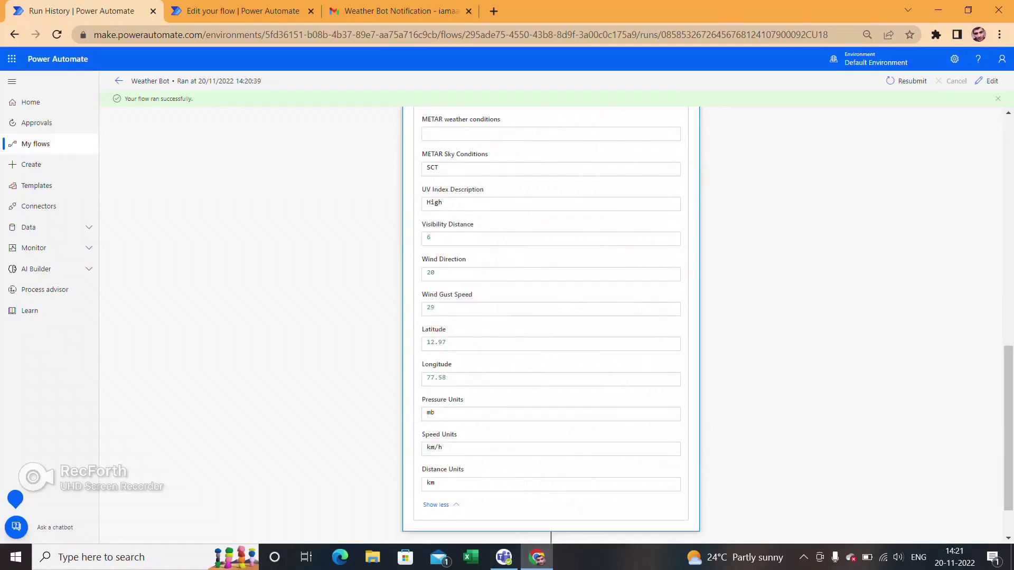
pyautogui.moveTo(435, 272); pyautogui.dragTo(427, 273)
pyautogui.scroll(-1, 427, 272)
pyautogui.scroll(3, 427, 272)
pyautogui.scroll(-3, 427, 272)
pyautogui.scroll(1, 428, 273)
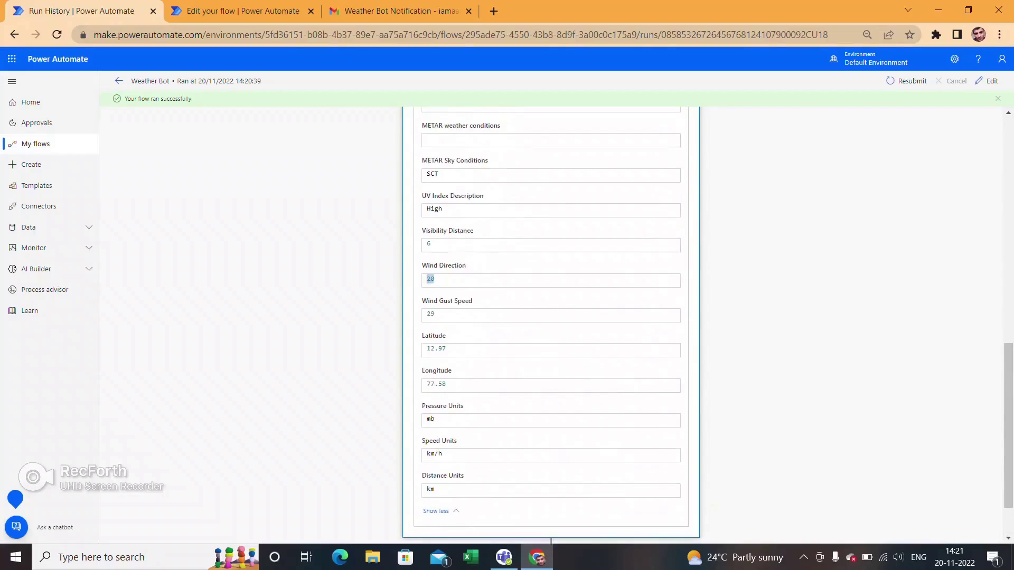
pyautogui.scroll(2, 428, 272)
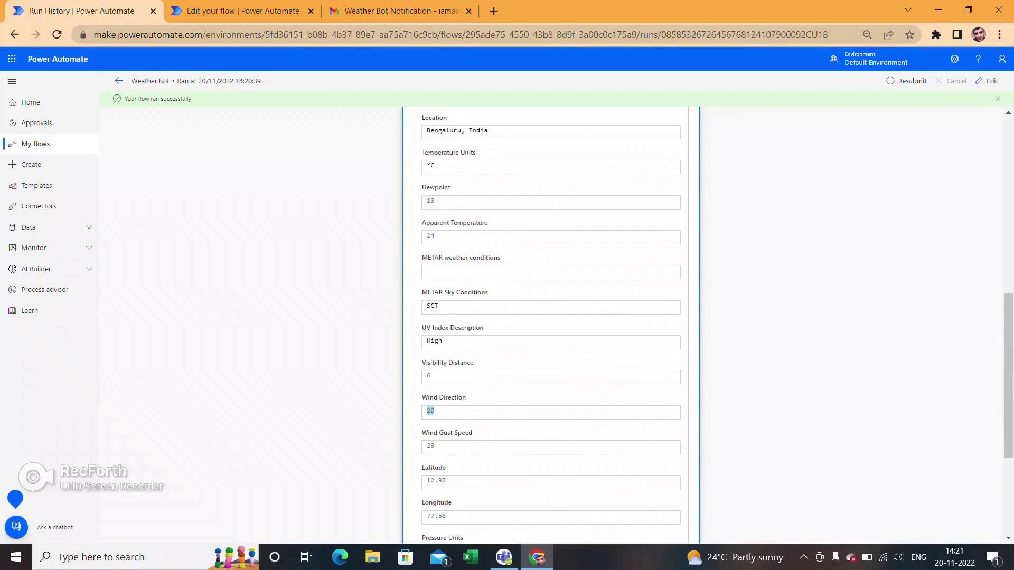
pyautogui.hotkey('ctrl', 'Tab')
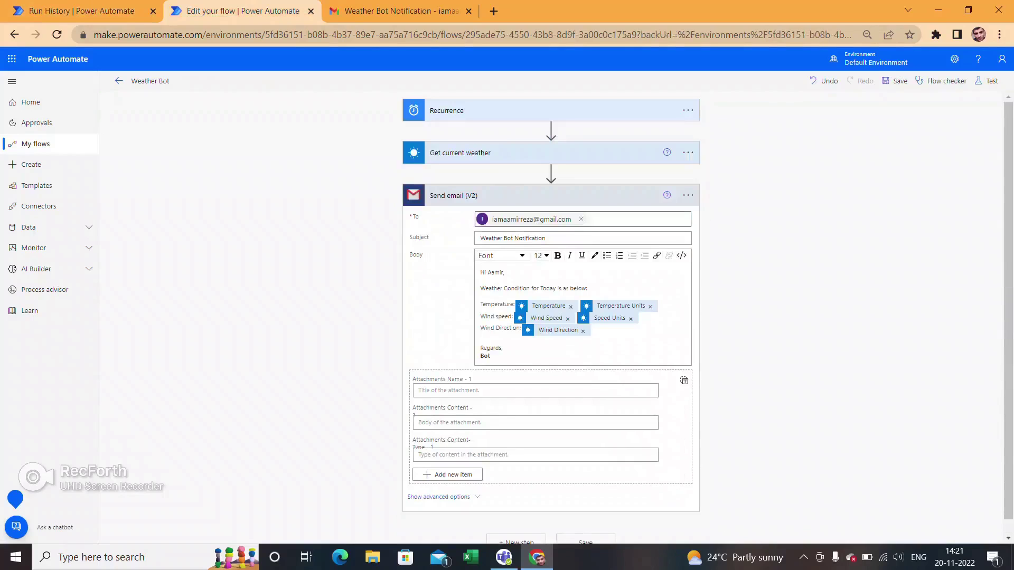
# - Delete the Wind Direction label and value from the email body
pyautogui.click(583, 331)
pyautogui.moveTo(521, 329); pyautogui.dragTo(481, 329)
pyautogui.press('BackSpace')
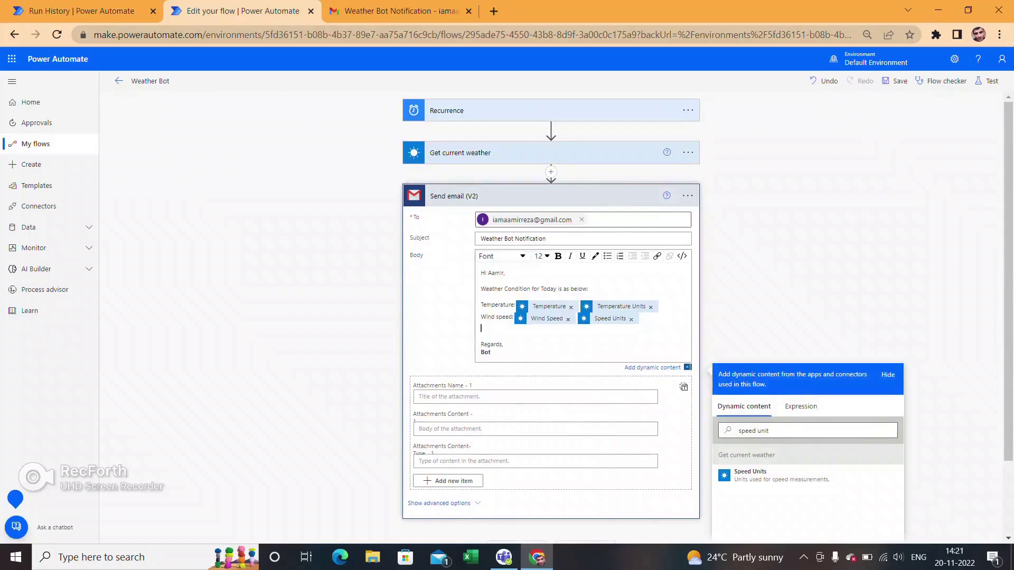
pyautogui.press('BackSpace')
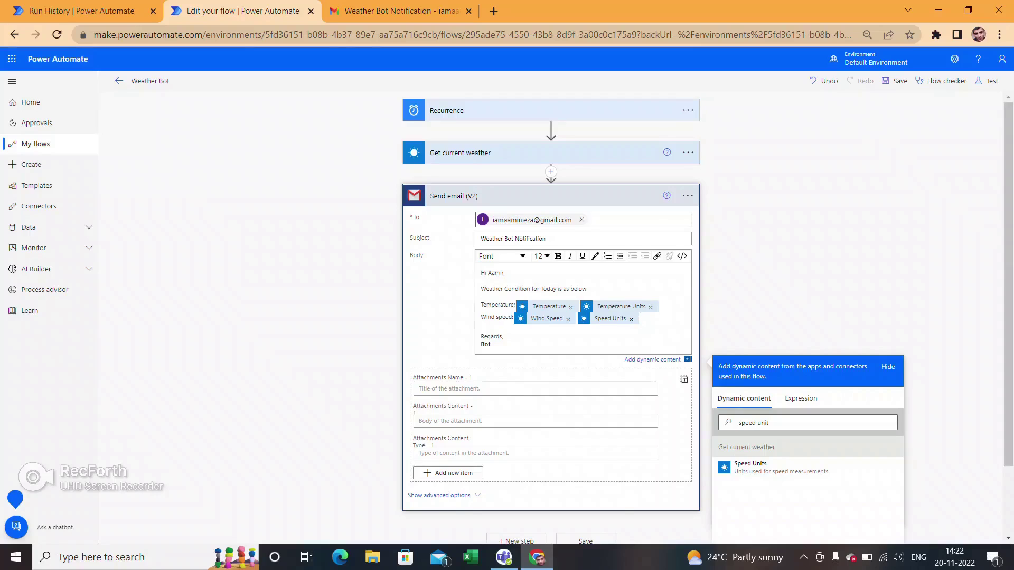
pyautogui.press('Escape')
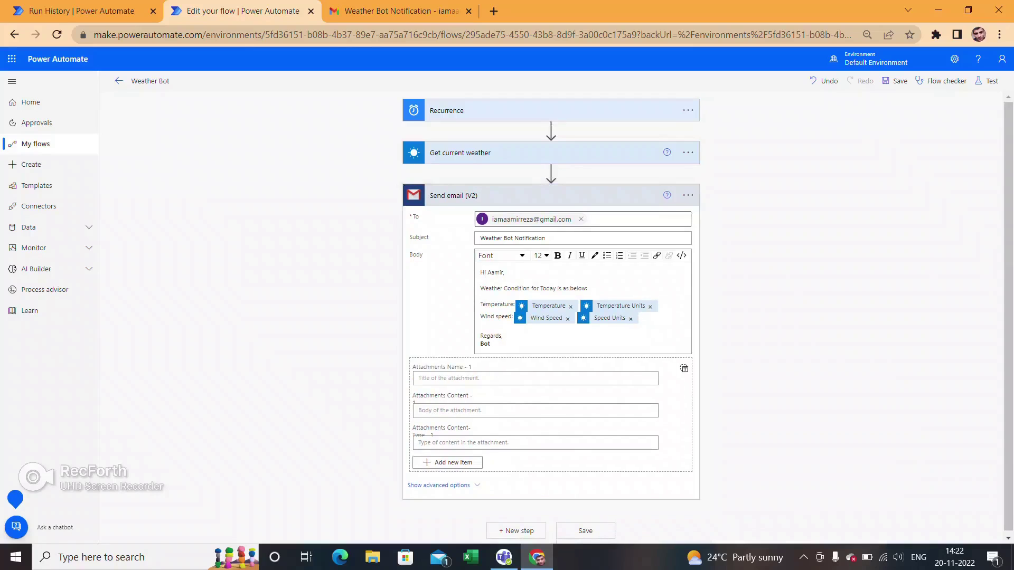
# - Save the flow and run a successful manual test, then switch to Gmail
pyautogui.click(585, 531)
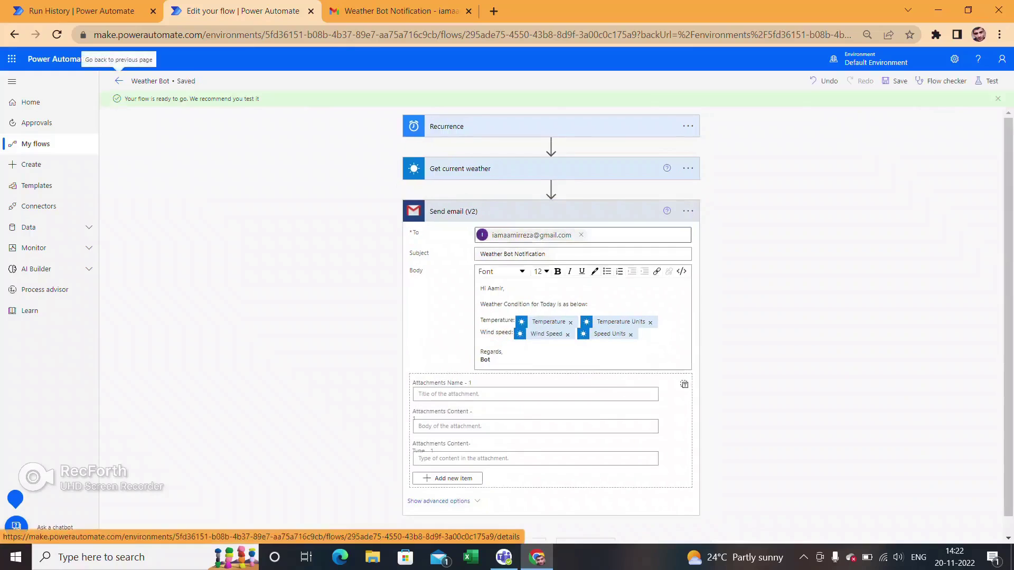
pyautogui.click(988, 81)
pyautogui.click(867, 104)
pyautogui.click(872, 526)
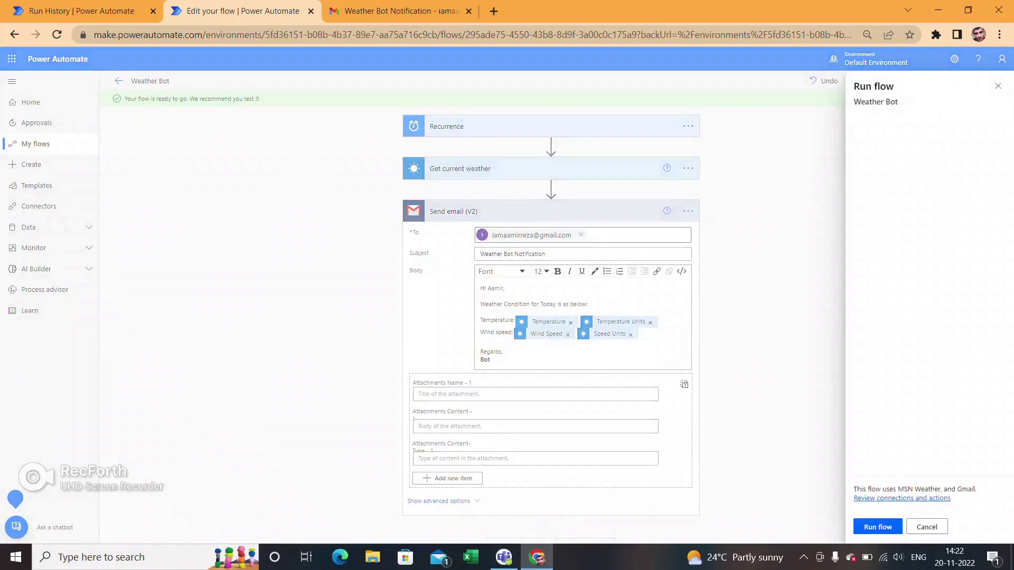
pyautogui.click(876, 527)
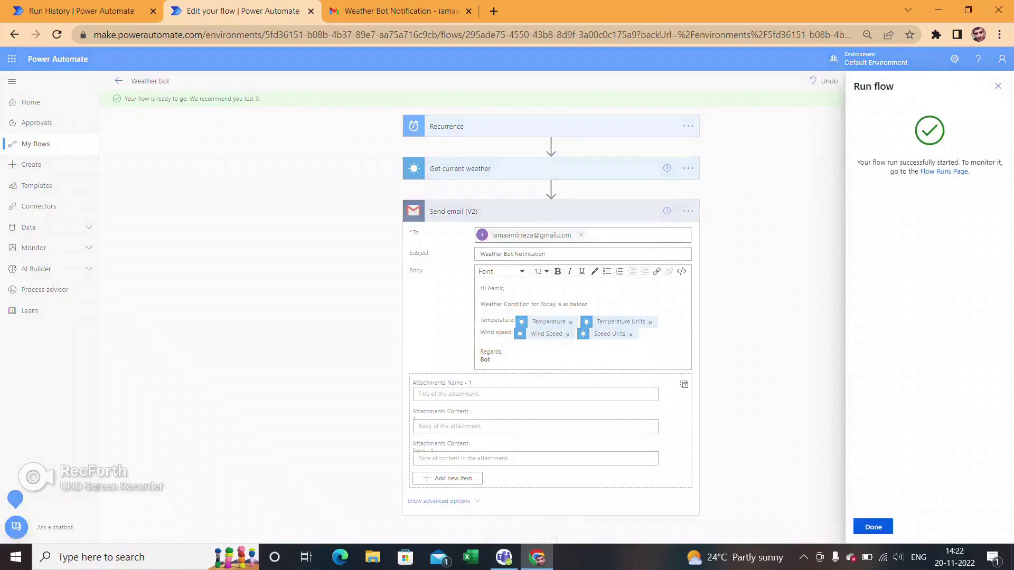
pyautogui.click(873, 527)
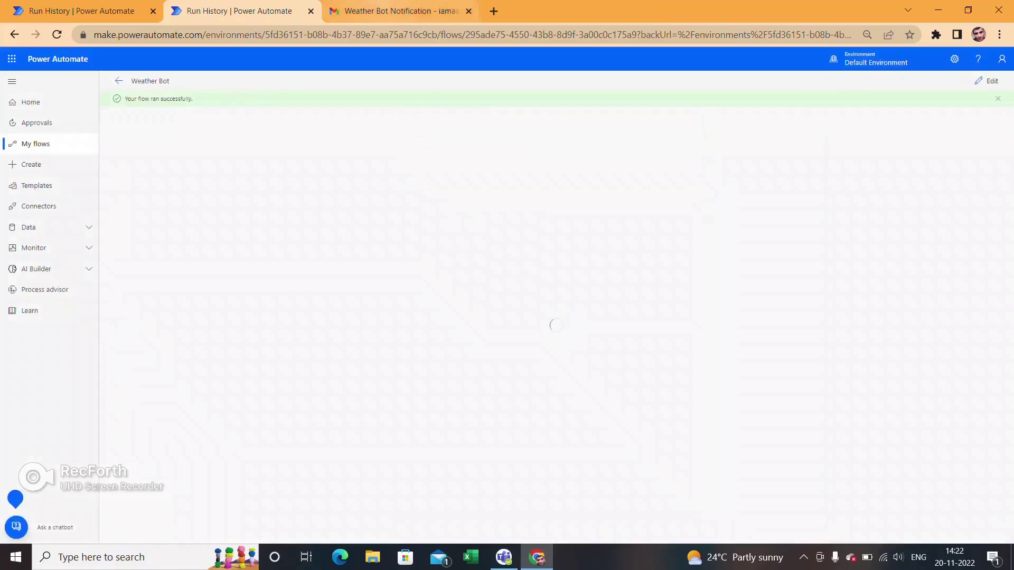
pyautogui.click(396, 11)
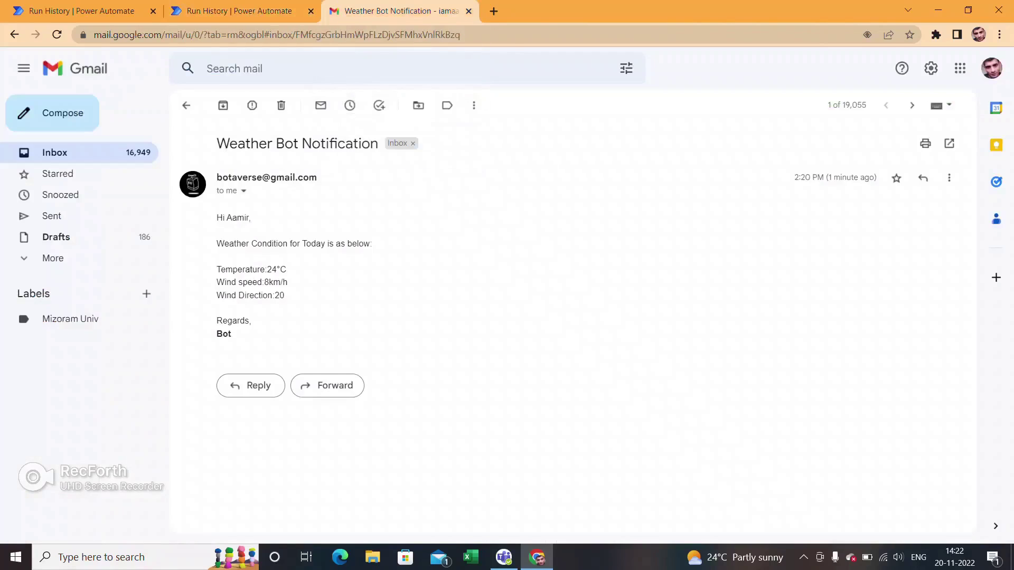
# - Open the newest Weather Bot Notification and confirm it shows only 24°C and 8km/h
pyautogui.click(55, 153)
pyautogui.click(423, 170)
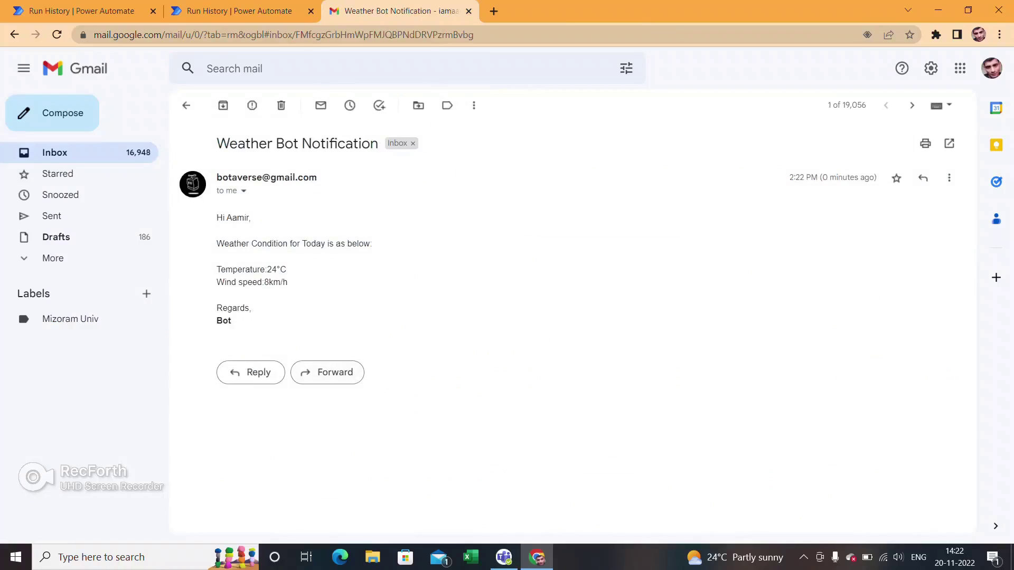
pyautogui.moveTo(216, 143); pyautogui.dragTo(378, 143)
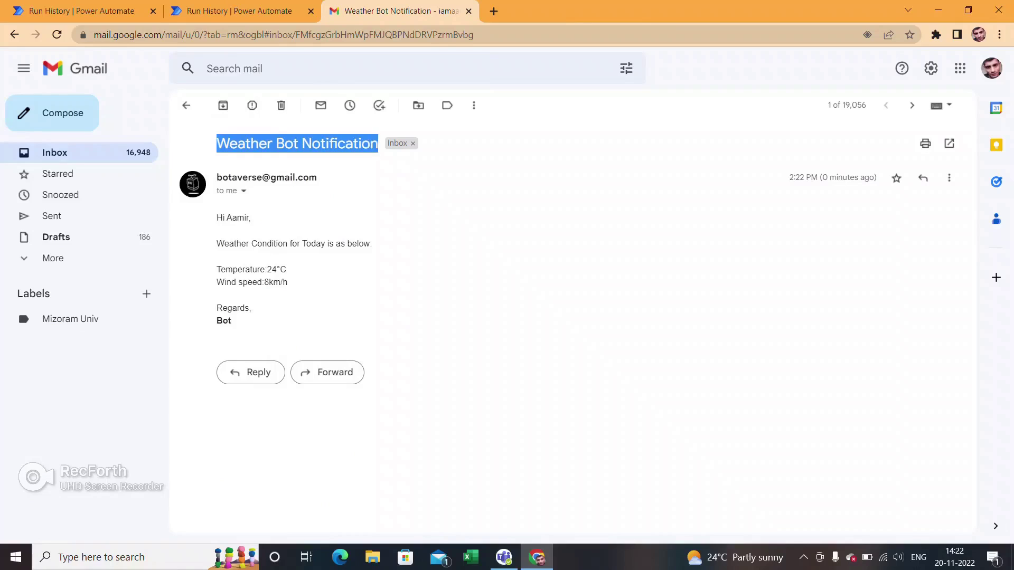
pyautogui.click(378, 143)
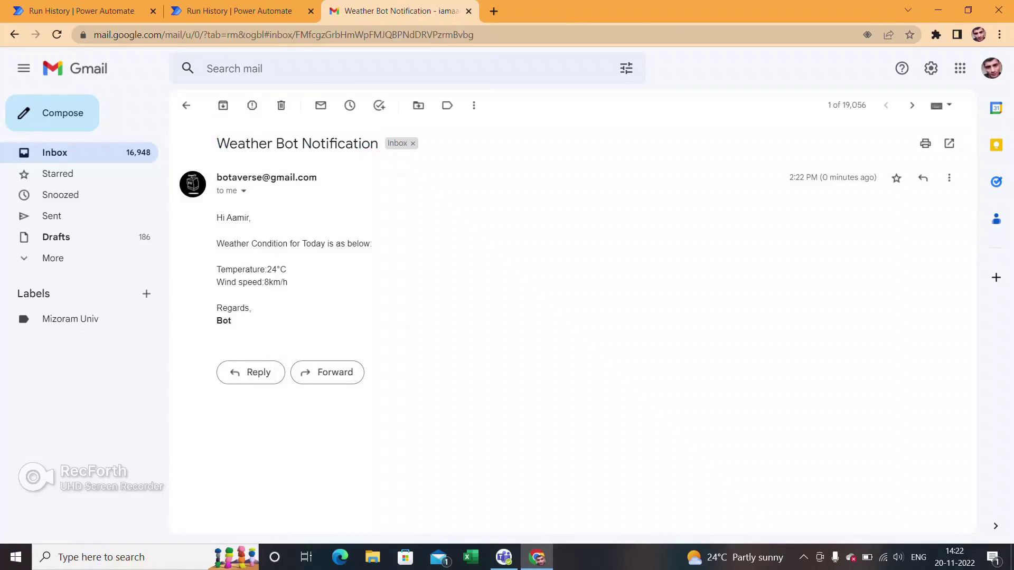